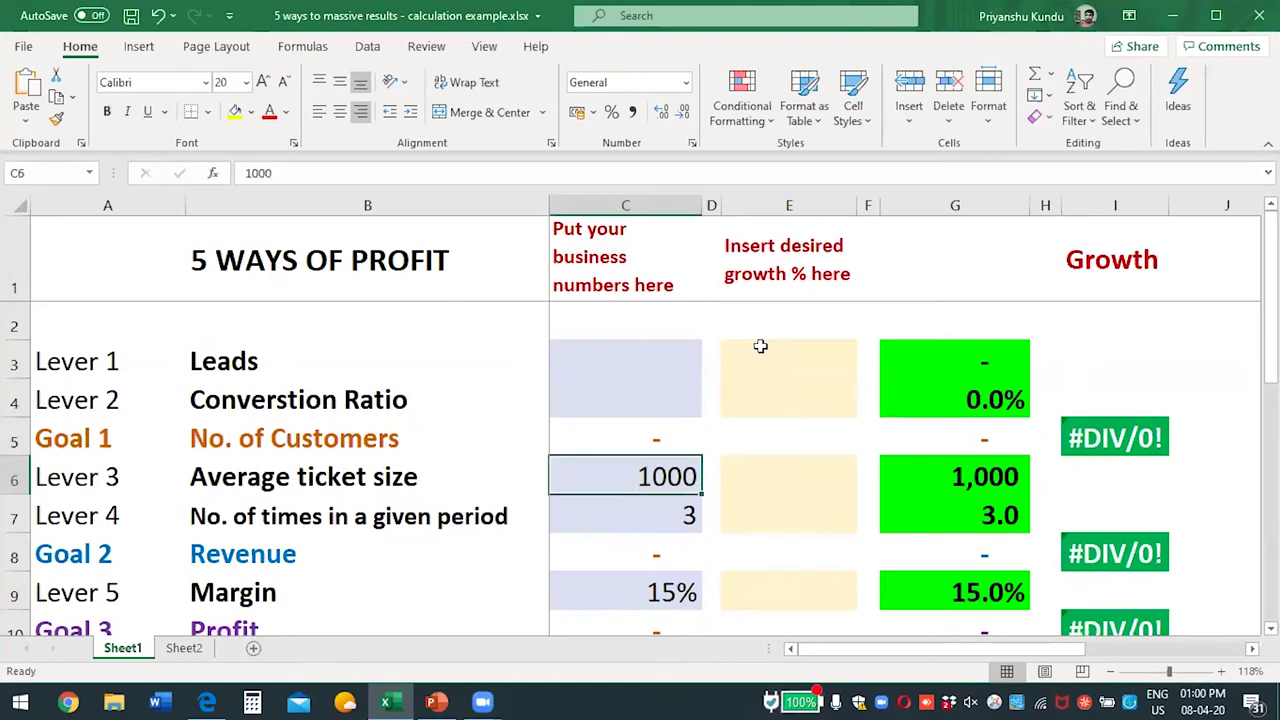
# Clear the business numbers for average ticket size, number of times in a given period, and margin in column C.
pyautogui.press('Delete')
pyautogui.press('Down')
pyautogui.press('Delete')
pyautogui.press('Down')
pyautogui.press('Down')
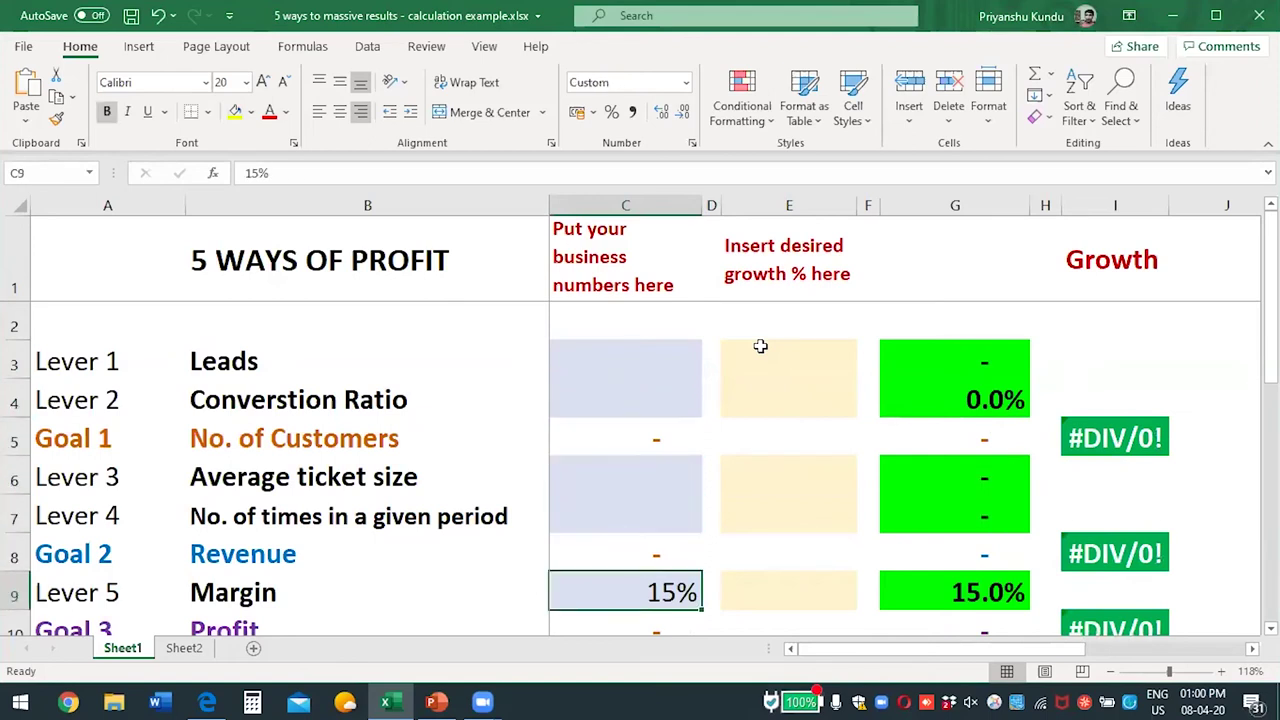
pyautogui.press('Delete')
# Enter 80 leads in C3 and a 35% conversion ratio in C4 as the business numbers.
pyautogui.press('Up')
pyautogui.press('Up')
pyautogui.press('Up')
pyautogui.press('Up')
pyautogui.press('Up')
pyautogui.press('Up')
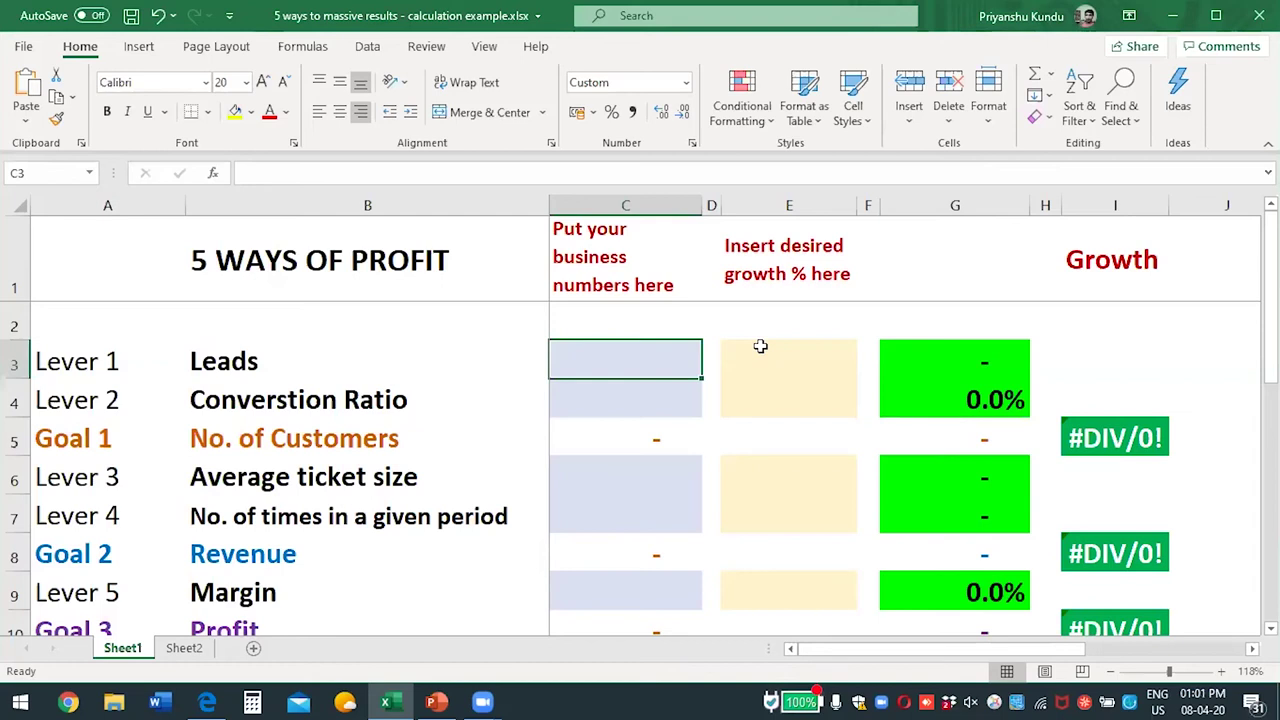
pyautogui.write('80')
pyautogui.press('Return')
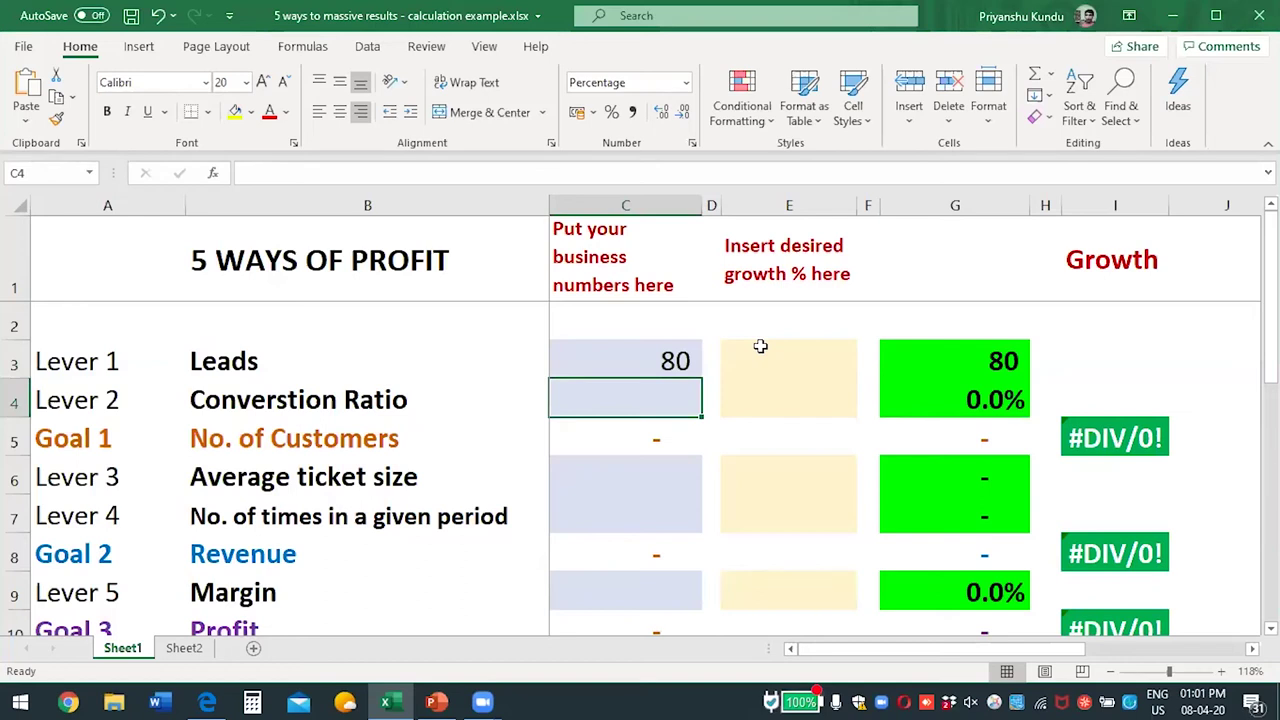
pyautogui.write('35')
pyautogui.press('Return')
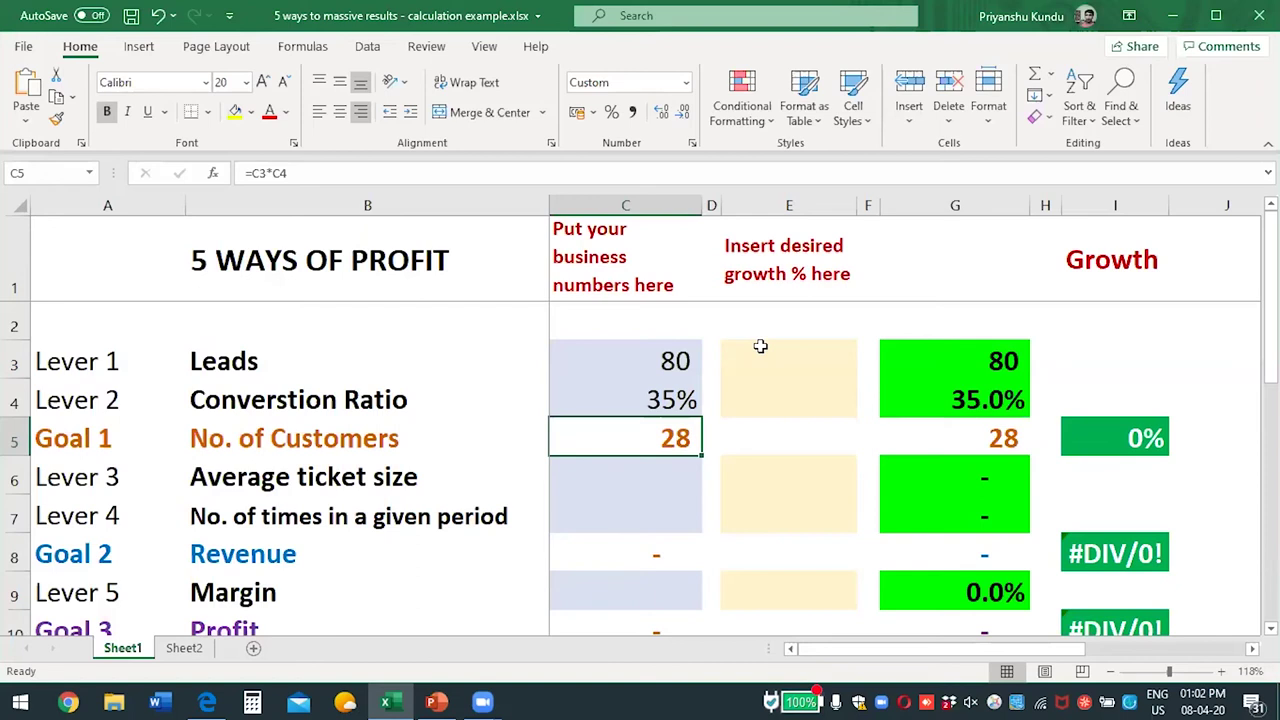
# Enter an average ticket size of 3000 in C6 and 2 as the number of times in a given period in C7.
pyautogui.press('Down')
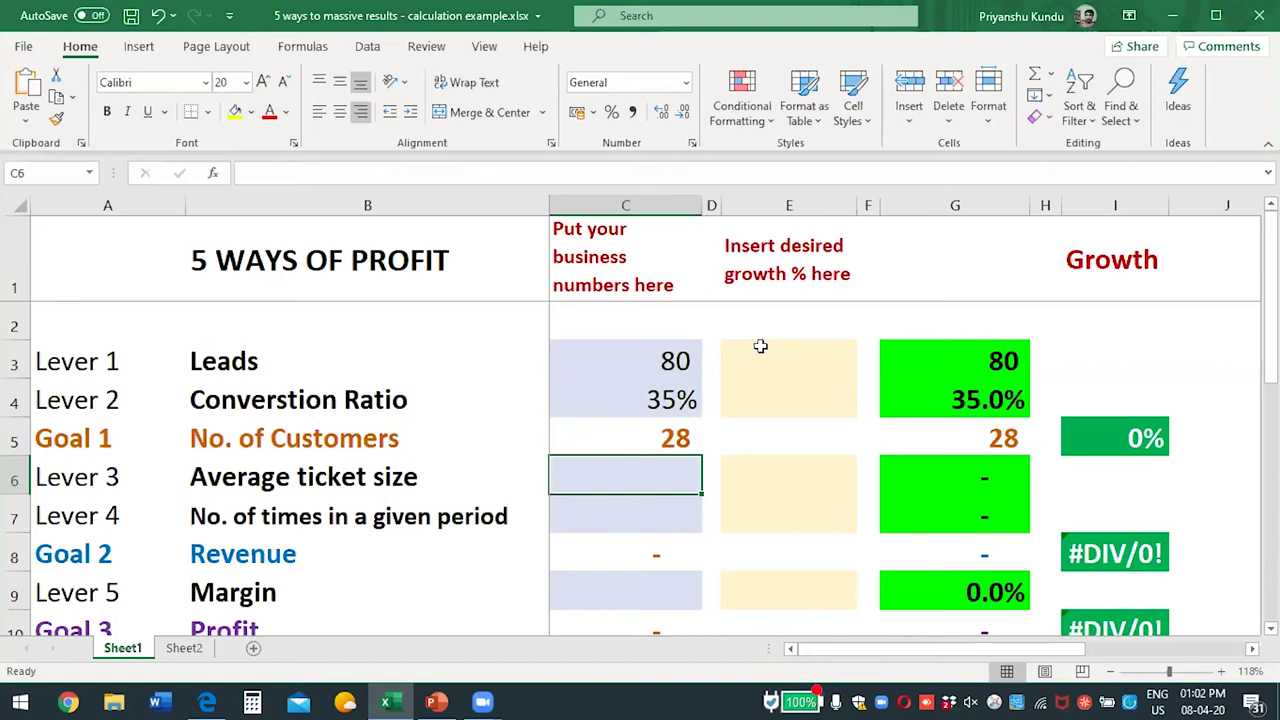
pyautogui.write('3000')
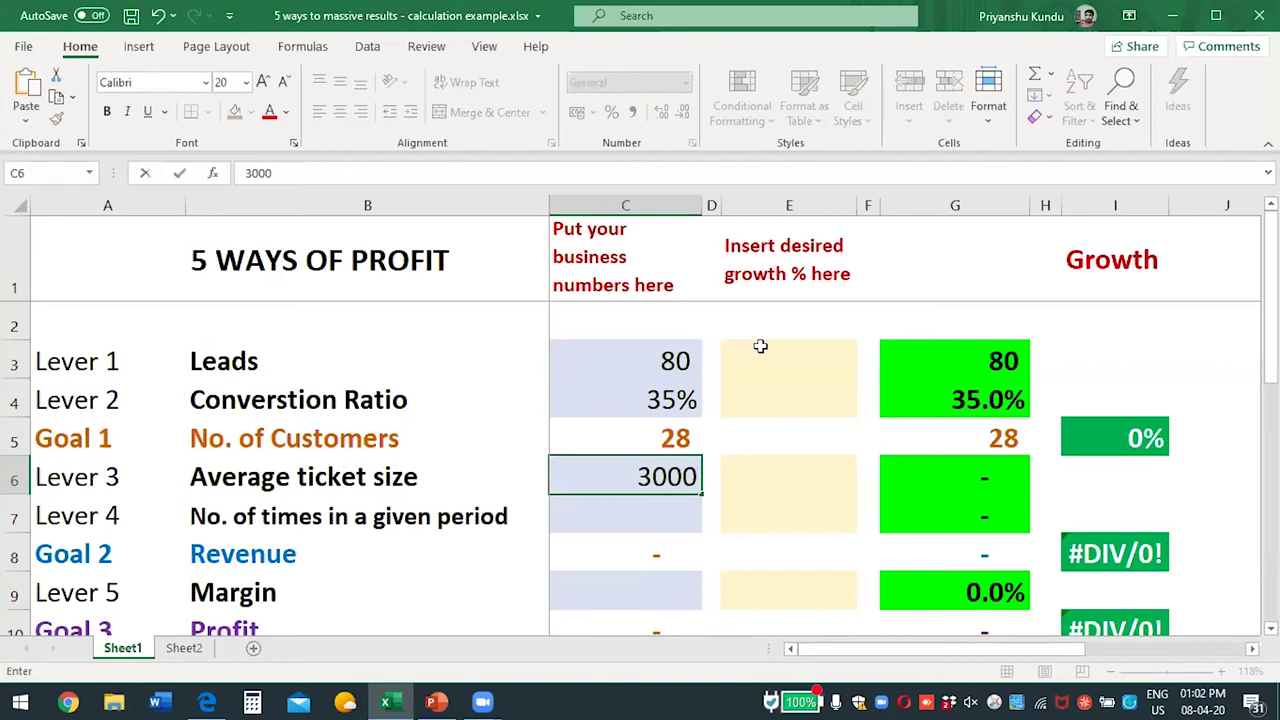
pyautogui.press('Return')
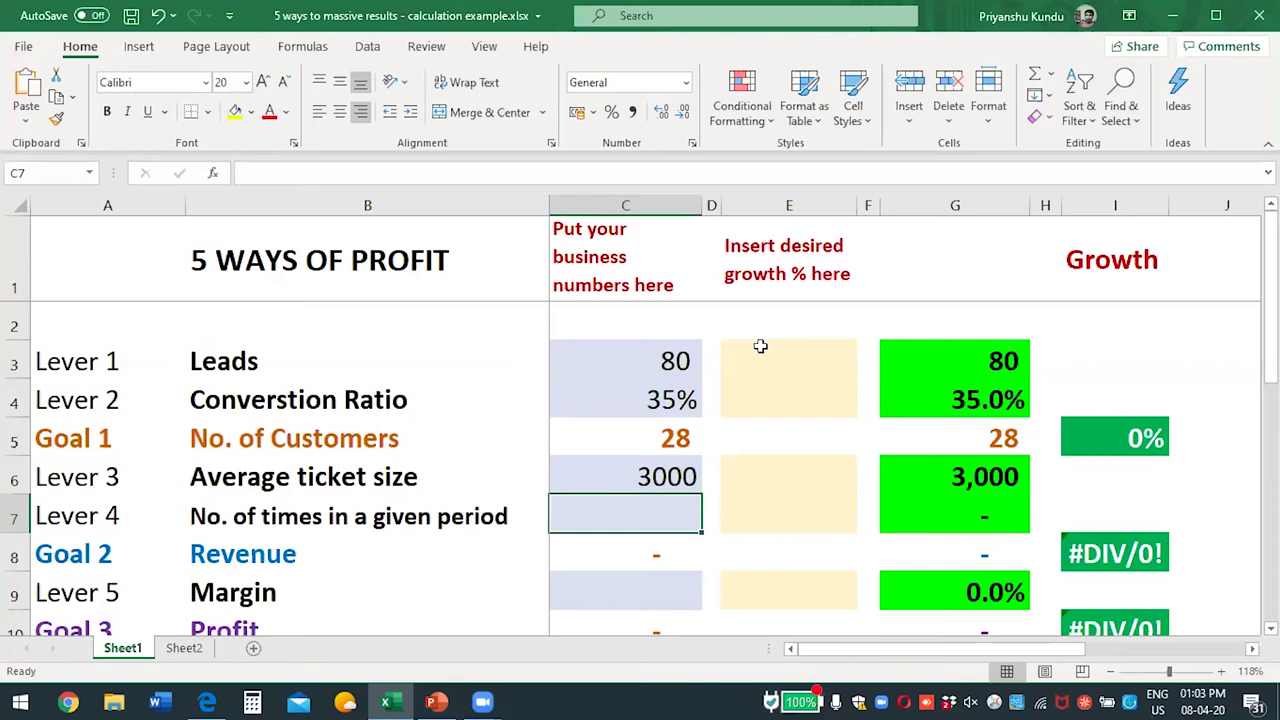
pyautogui.write('2')
pyautogui.press('Return')
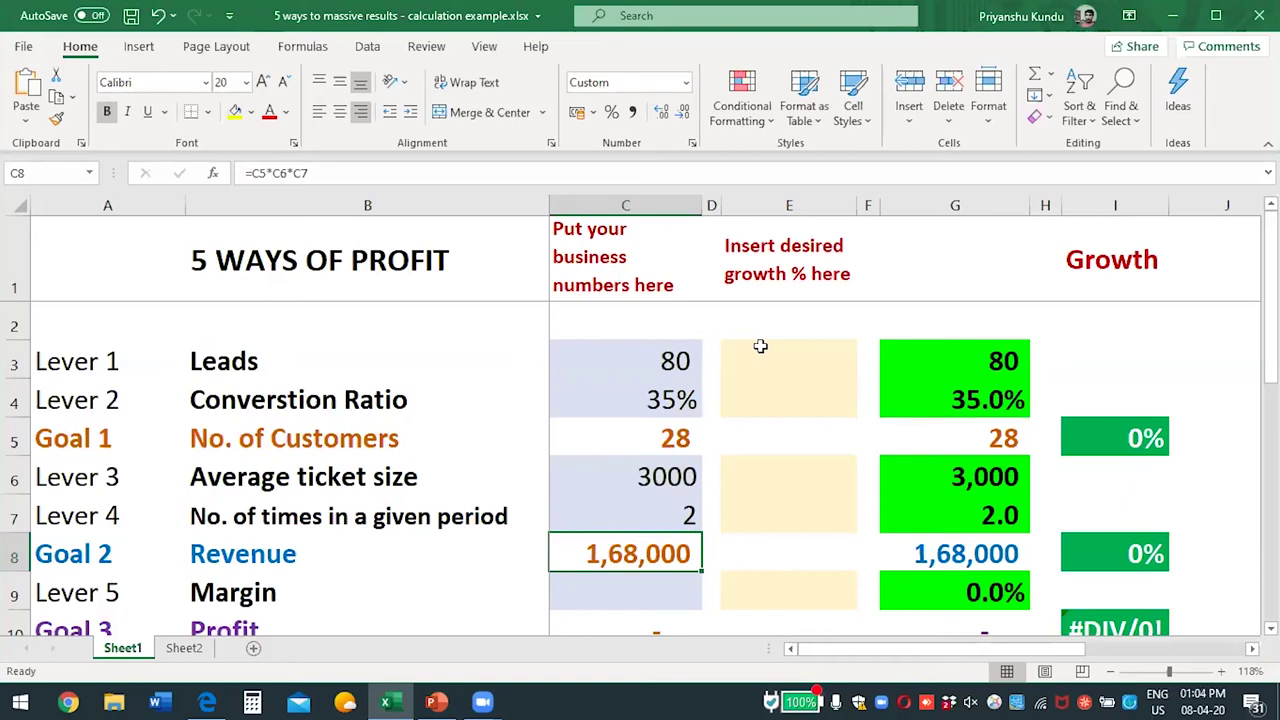
# Set the business margin in C9 to 30%.
pyautogui.press('Down')
pyautogui.press('Down')
pyautogui.press('Down')
pyautogui.press('Down')
pyautogui.press('Up')
pyautogui.press('Up')
pyautogui.press('Up')
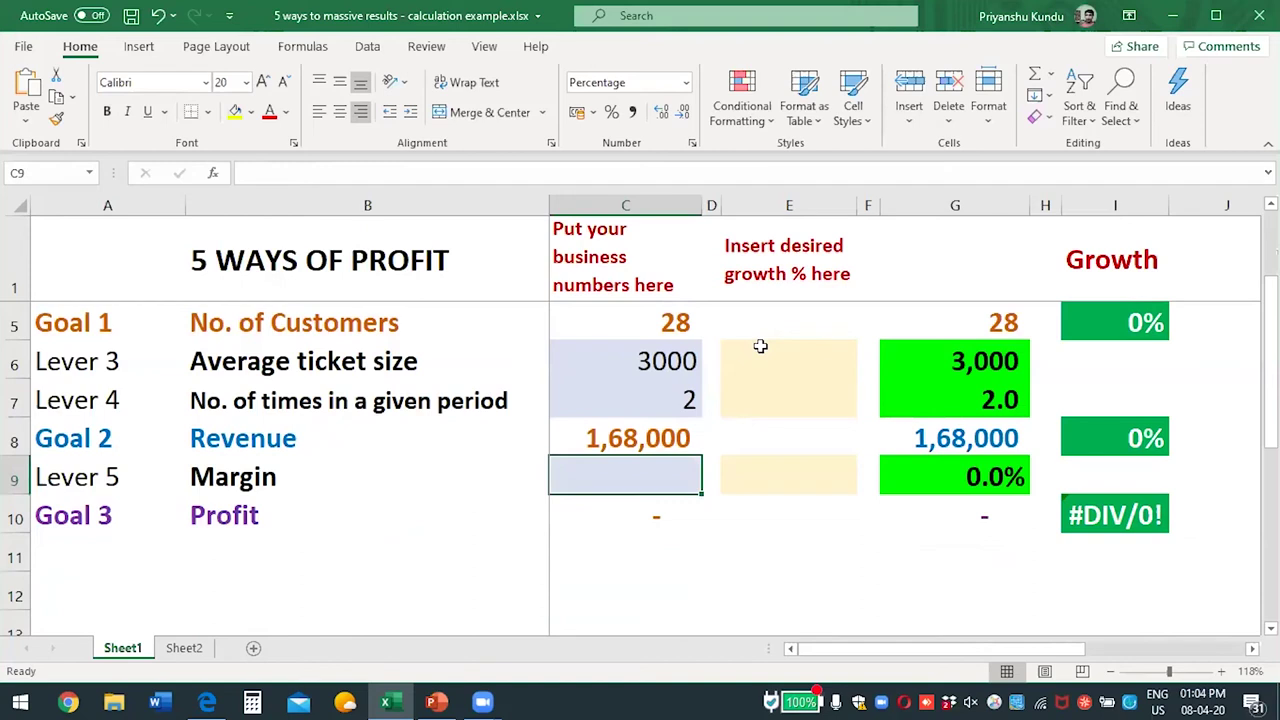
pyautogui.write('30')
pyautogui.press('Return')
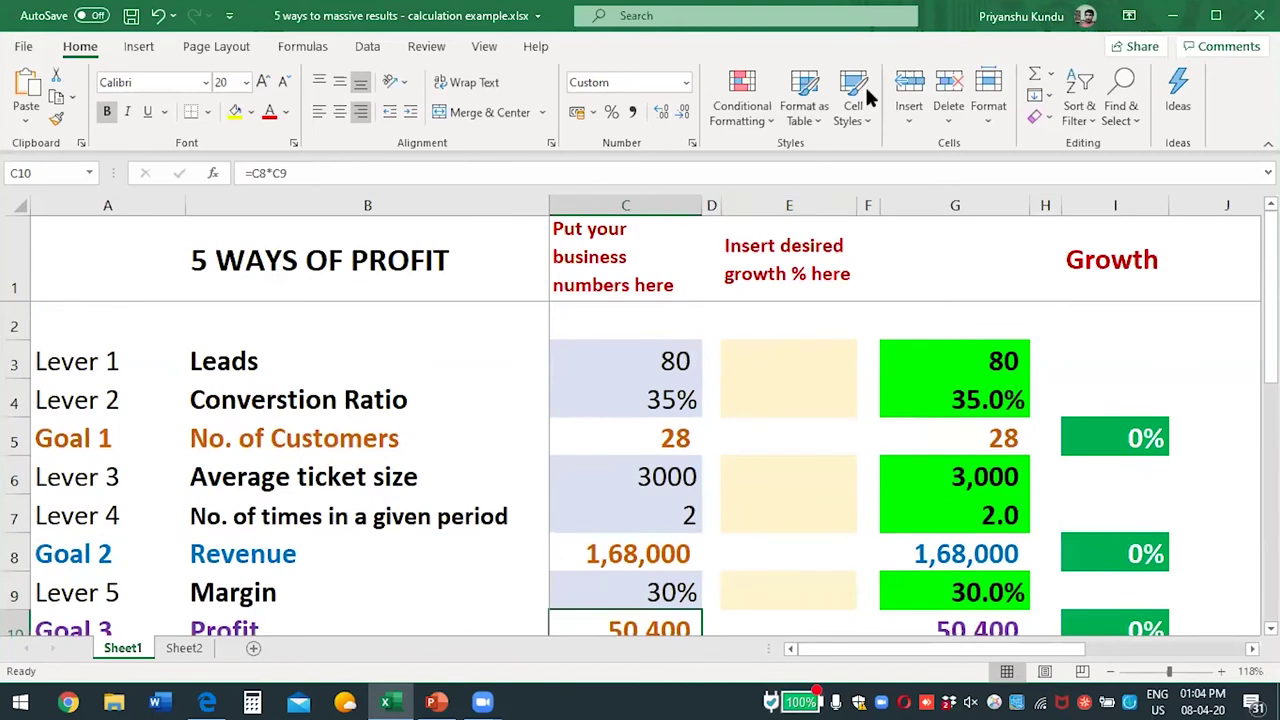
# Enter a desired growth of 15% for both leads and conversion ratio in E3 and E4.
pyautogui.click(777, 350)
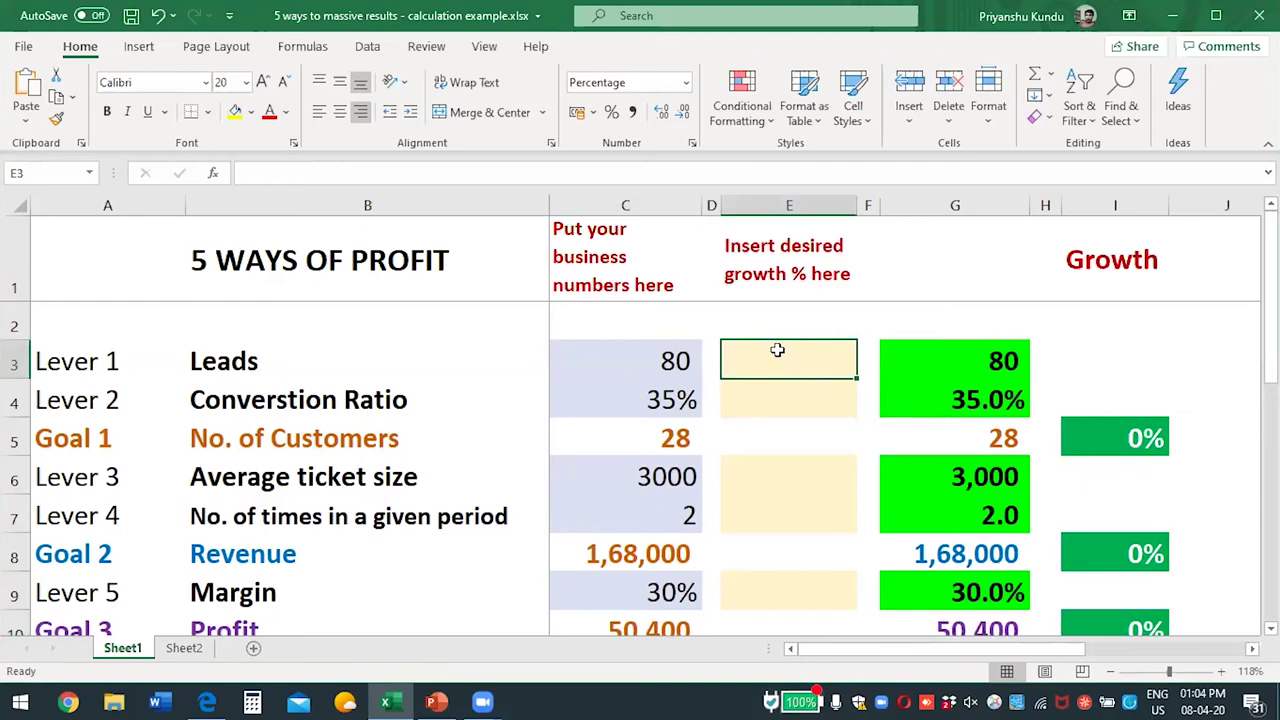
pyautogui.write('15')
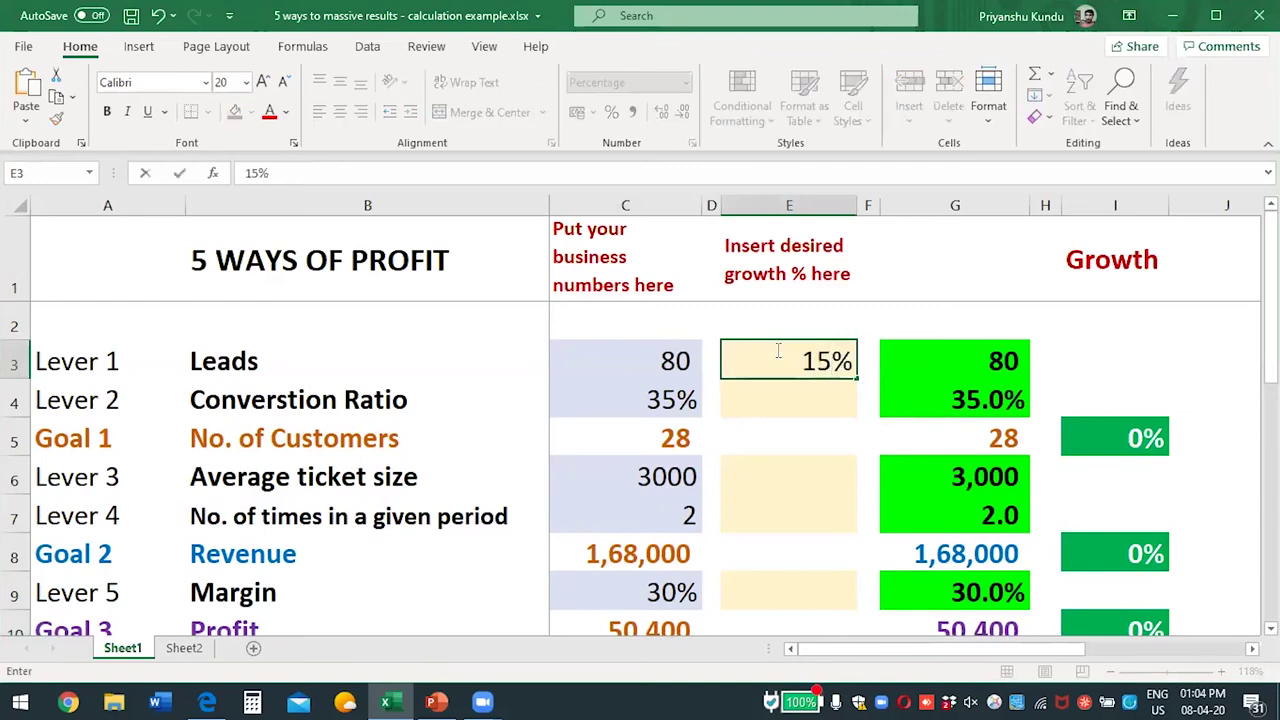
pyautogui.press('Return')
pyautogui.click(777, 350)
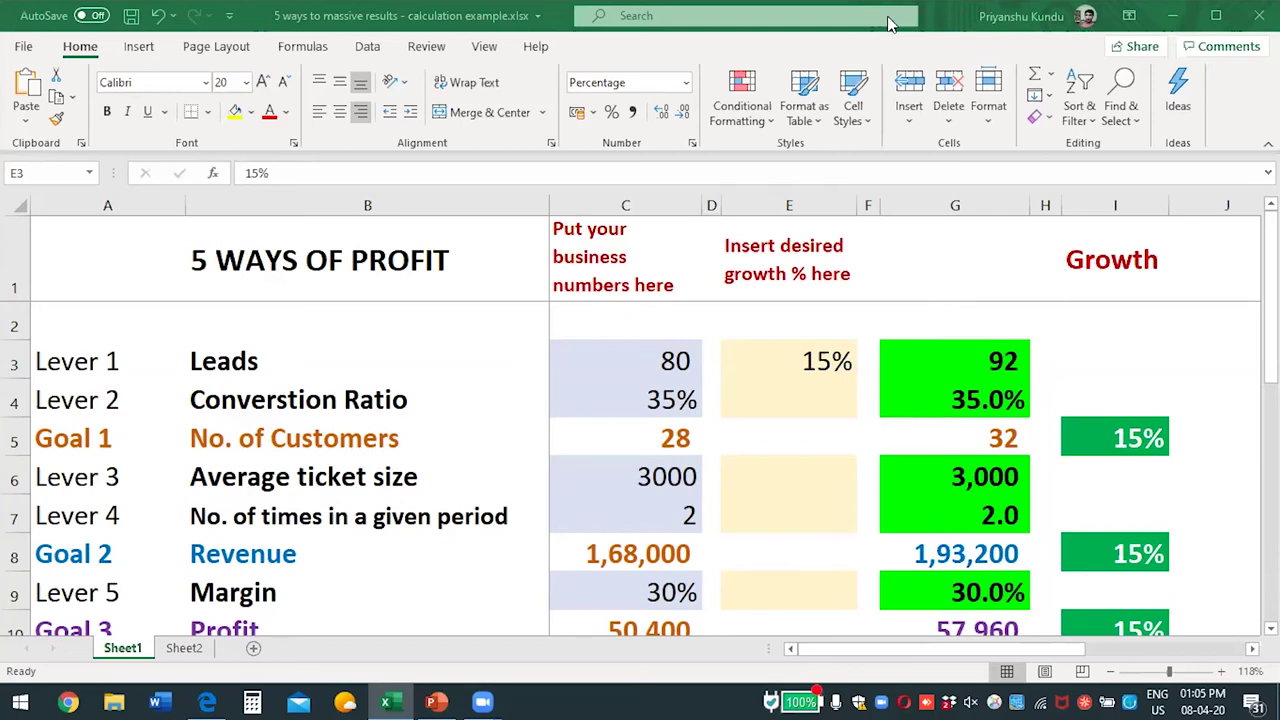
pyautogui.click(809, 394)
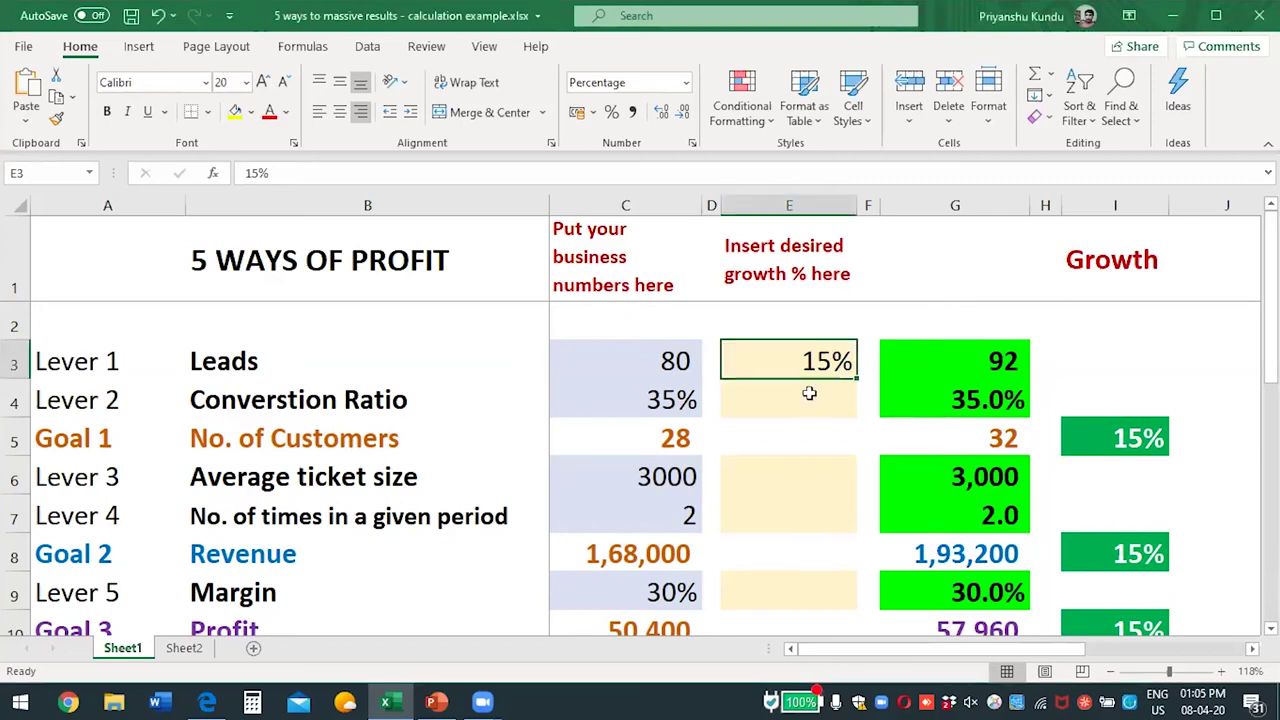
pyautogui.write('15')
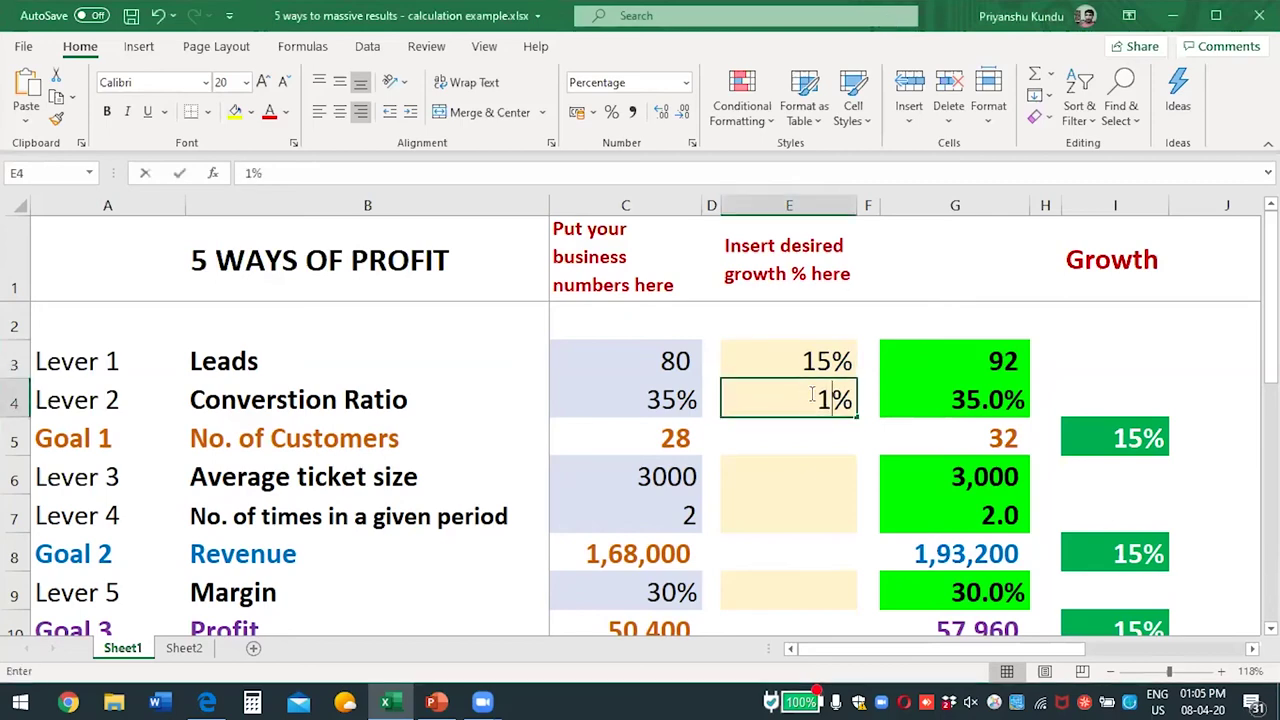
pyautogui.press('Return')
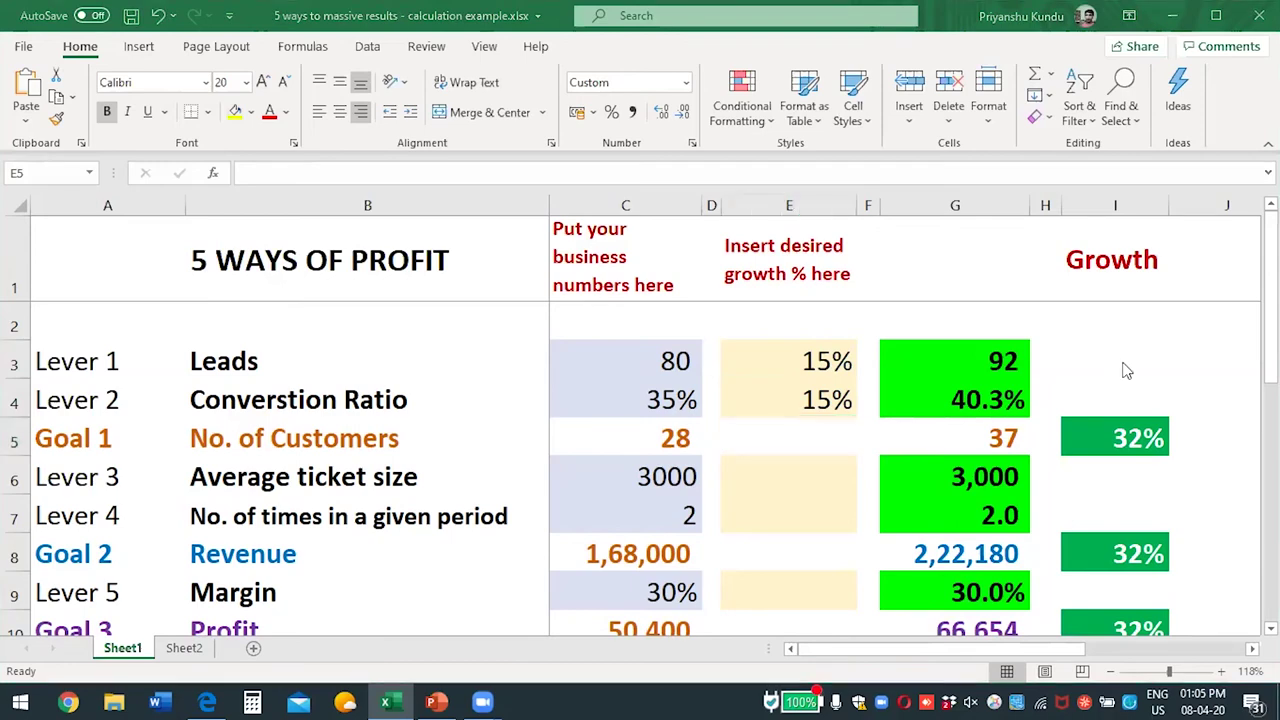
# Remove the letters "st" from the Lever 2 label in B4, making it "Converion Ratio".
pyautogui.click(243, 399)
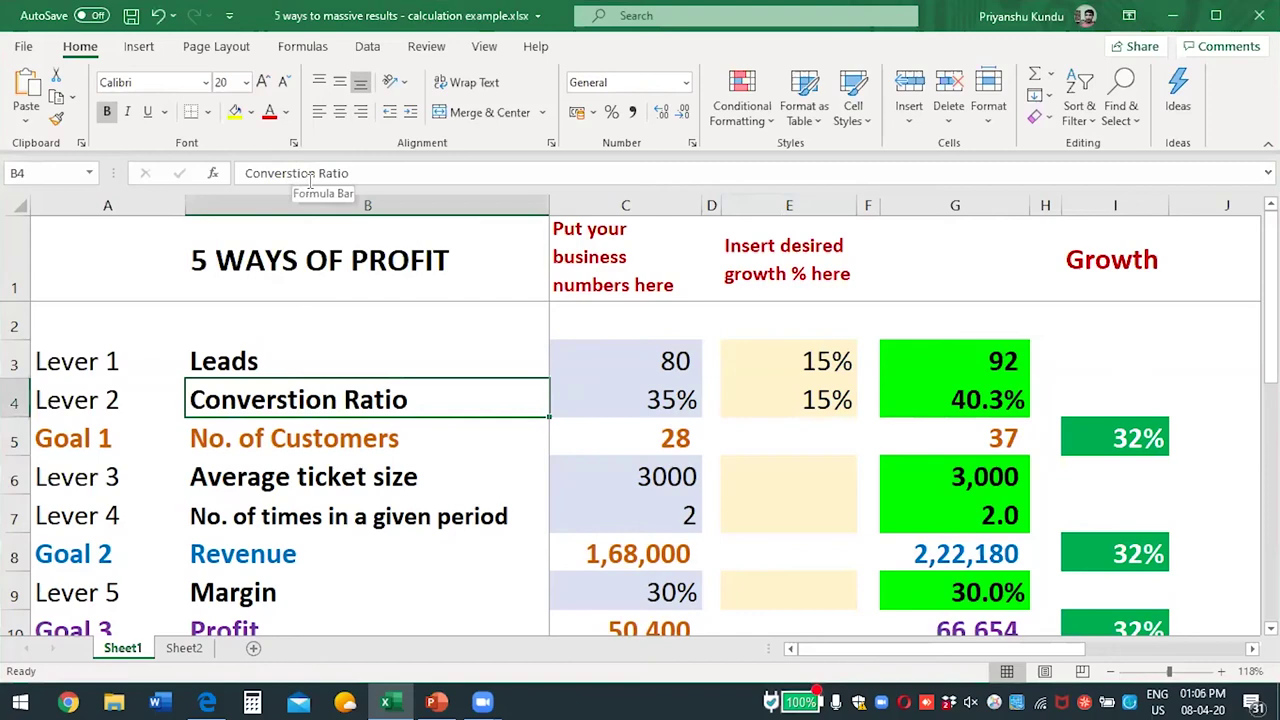
pyautogui.click(303, 176)
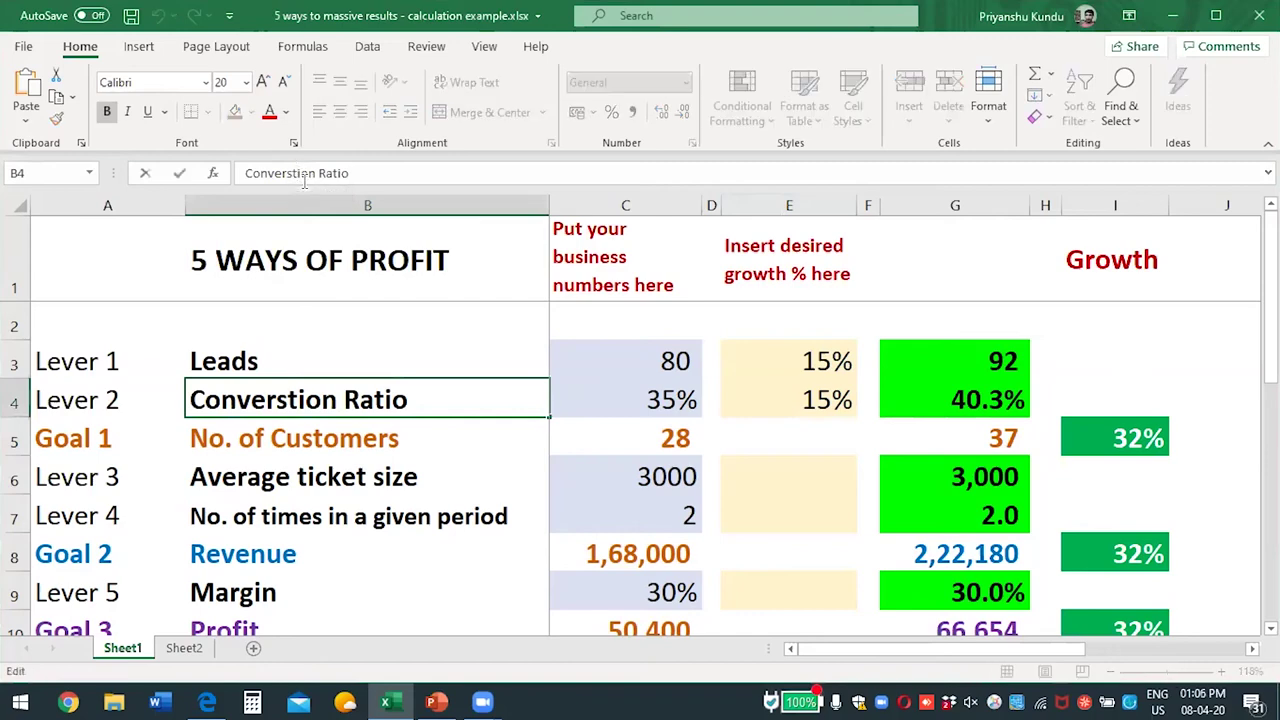
pyautogui.press('BackSpace')
pyautogui.press('BackSpace')
pyautogui.press('Return')
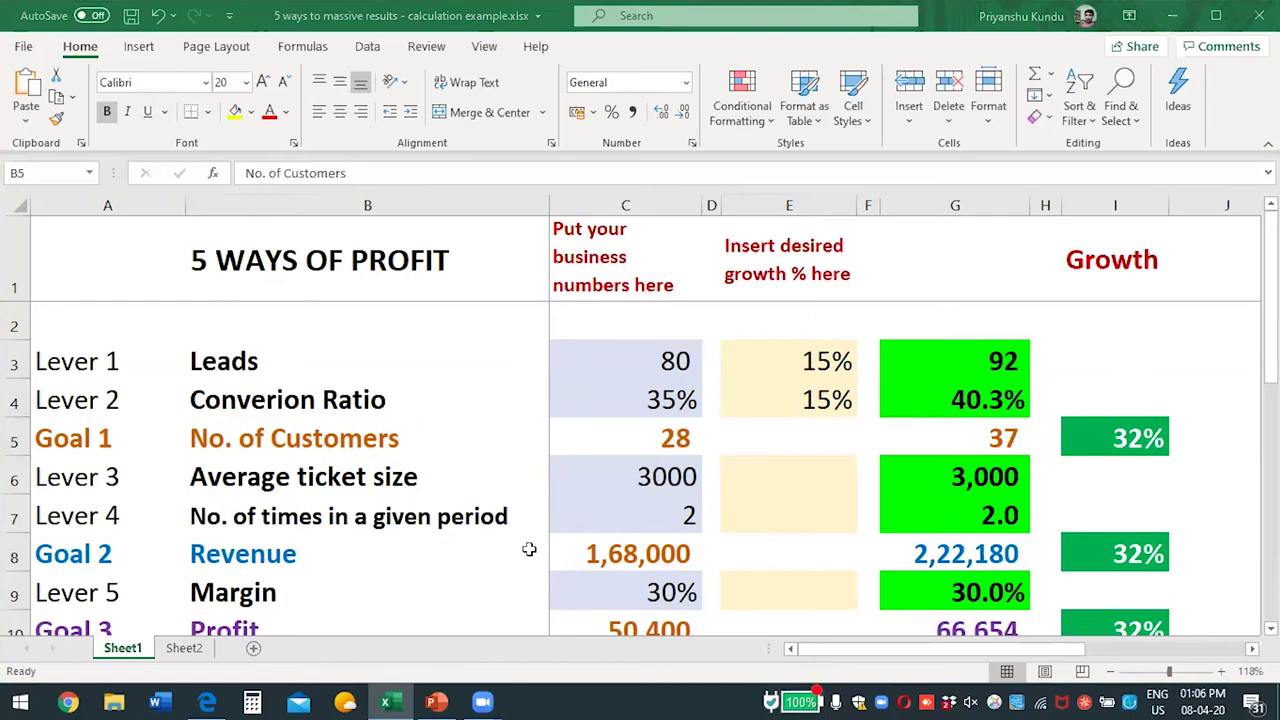
# Enter a desired growth of 15% for the average ticket size in E6.
pyautogui.click(775, 464)
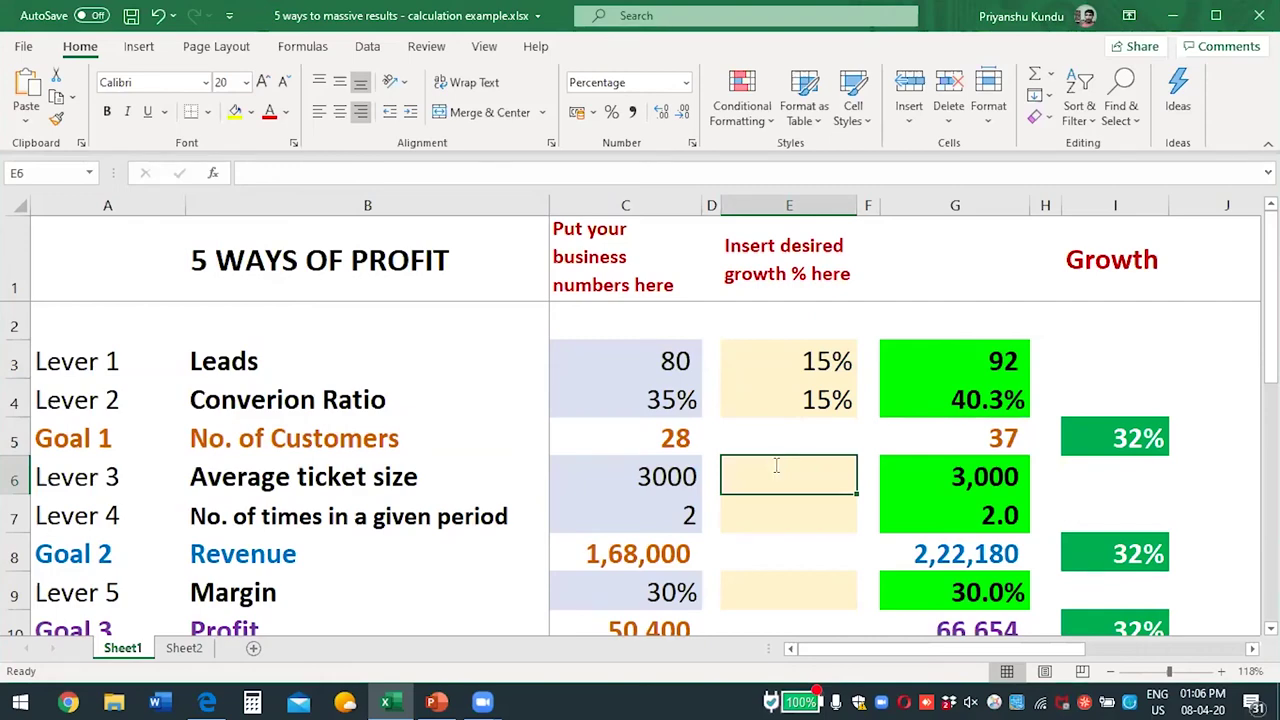
pyautogui.write('15')
pyautogui.press('Return')
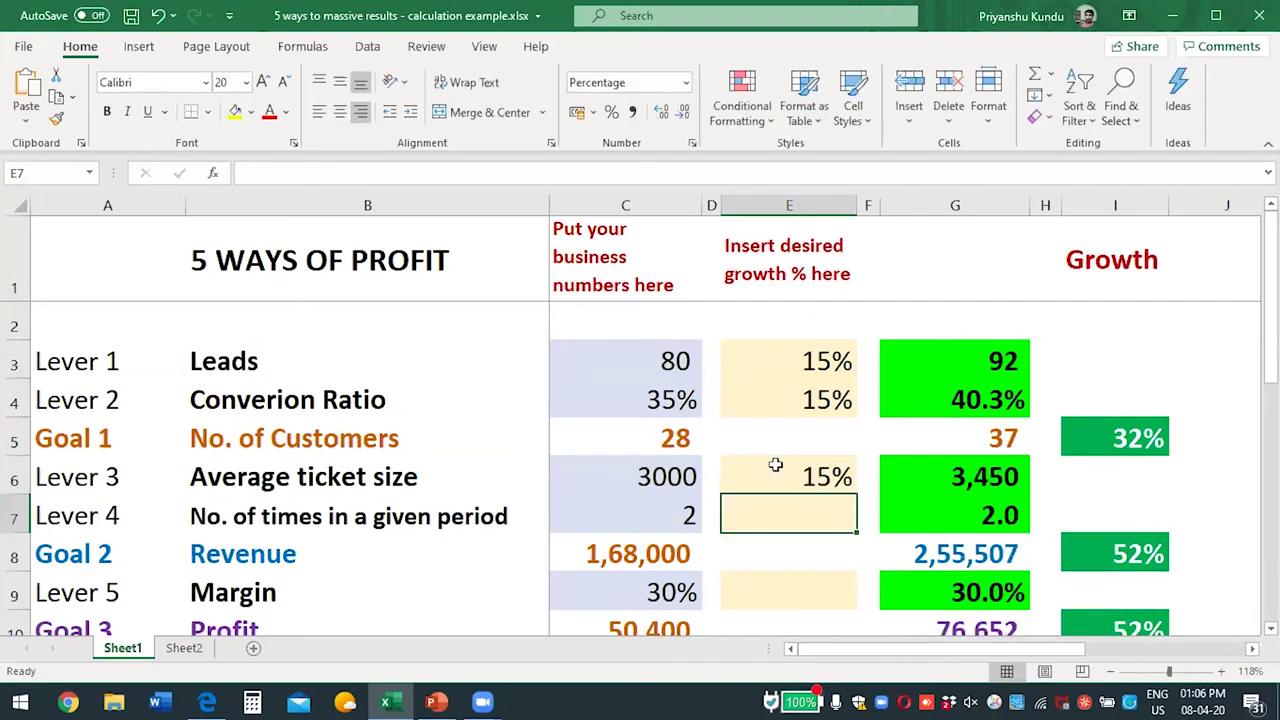
# Examine the average ticket size row, from its growth percentage to the formula for the grown value in G6.
pyautogui.click(775, 465)
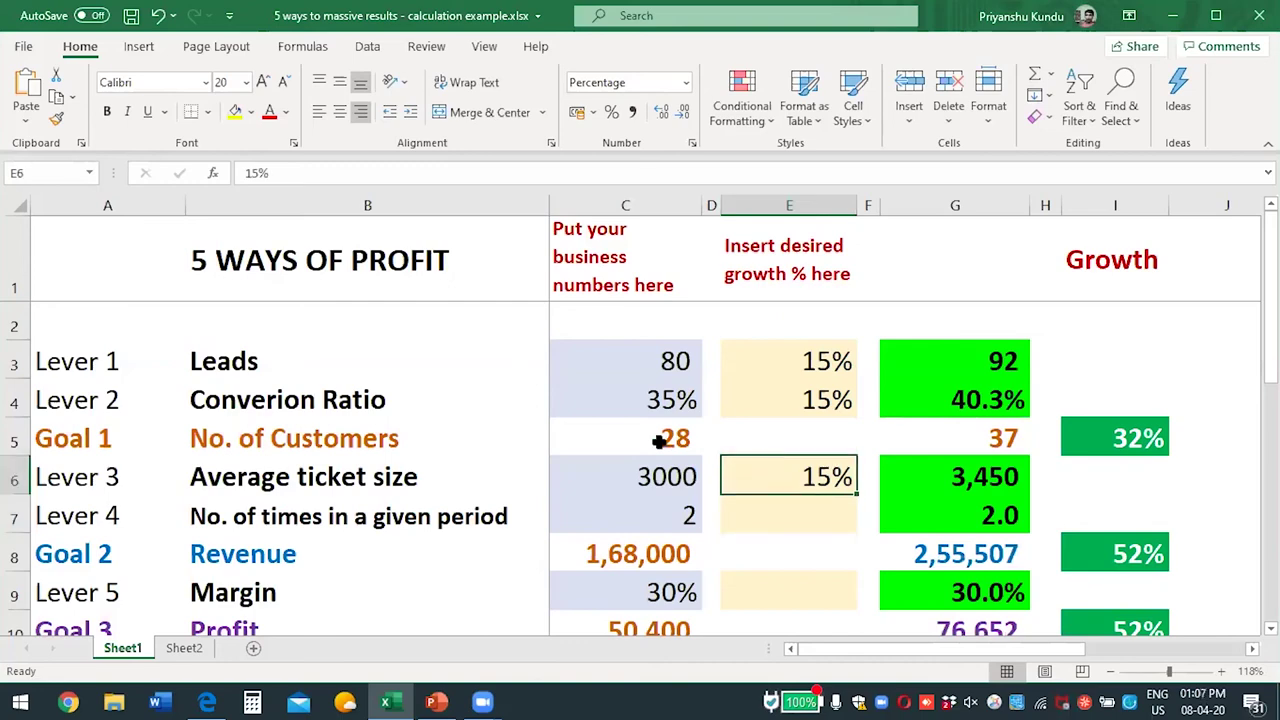
pyautogui.scroll(-1, 659, 441)
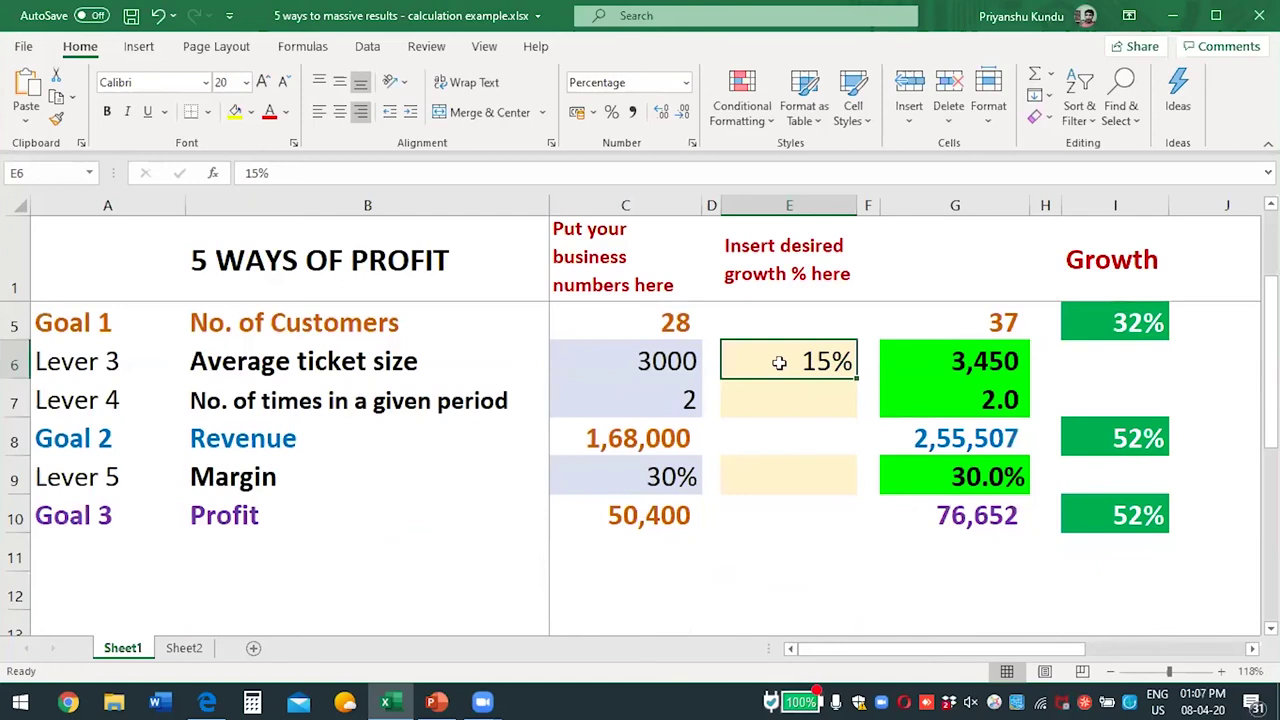
pyautogui.press('Left')
pyautogui.press('Left')
pyautogui.press('Right')
pyautogui.press('Right')
pyautogui.click(908, 358)
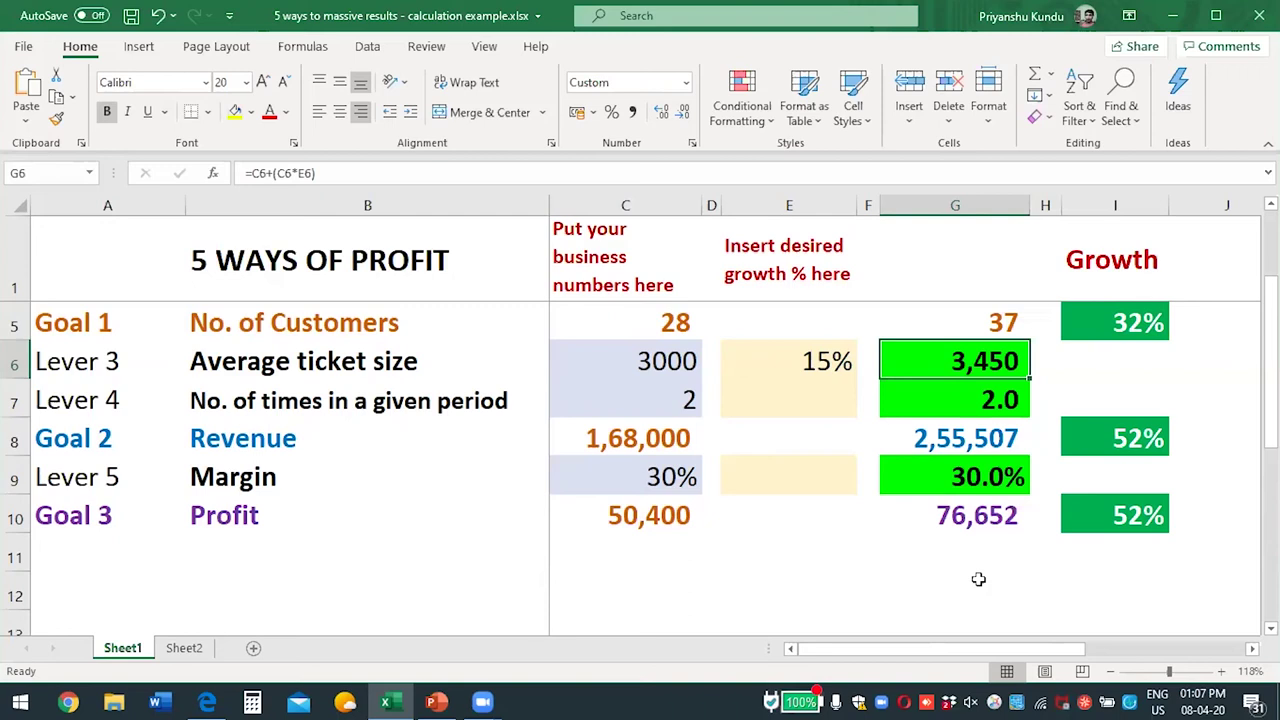
# Enter a desired growth of 15% for the number of times in a given period in E7 and for margin in E9.
pyautogui.click(764, 400)
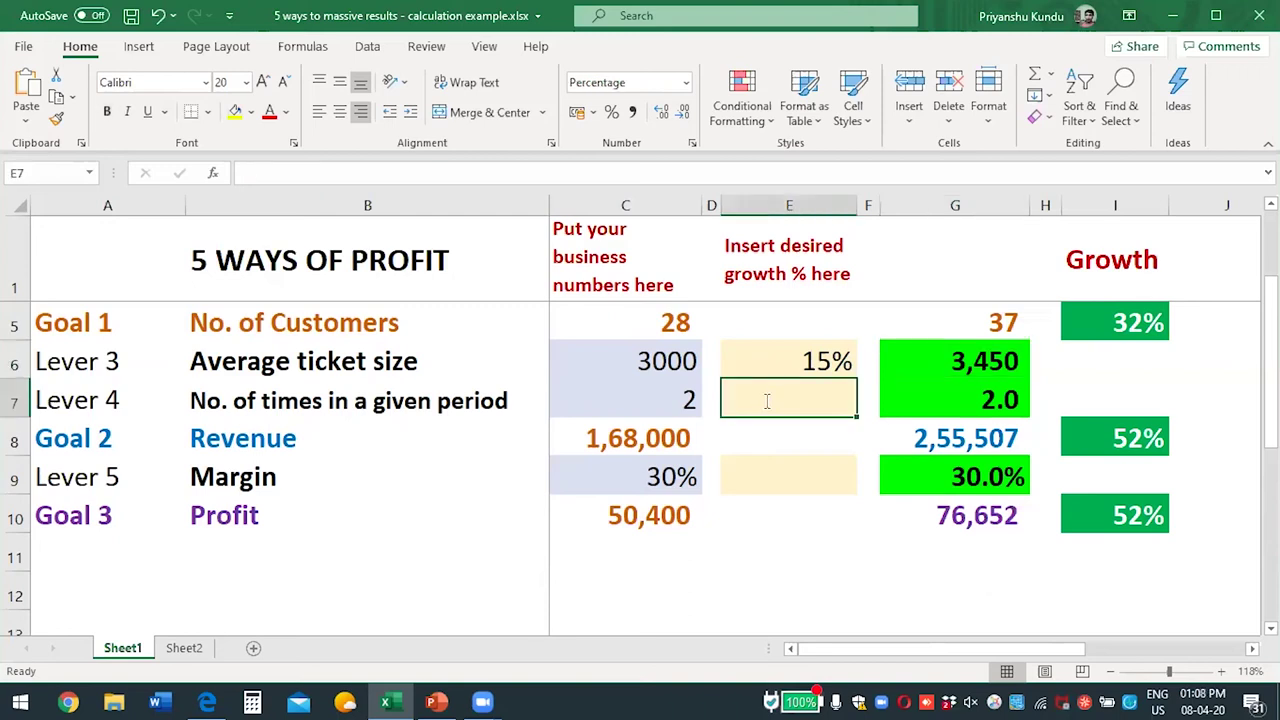
pyautogui.write('15')
pyautogui.press('Return')
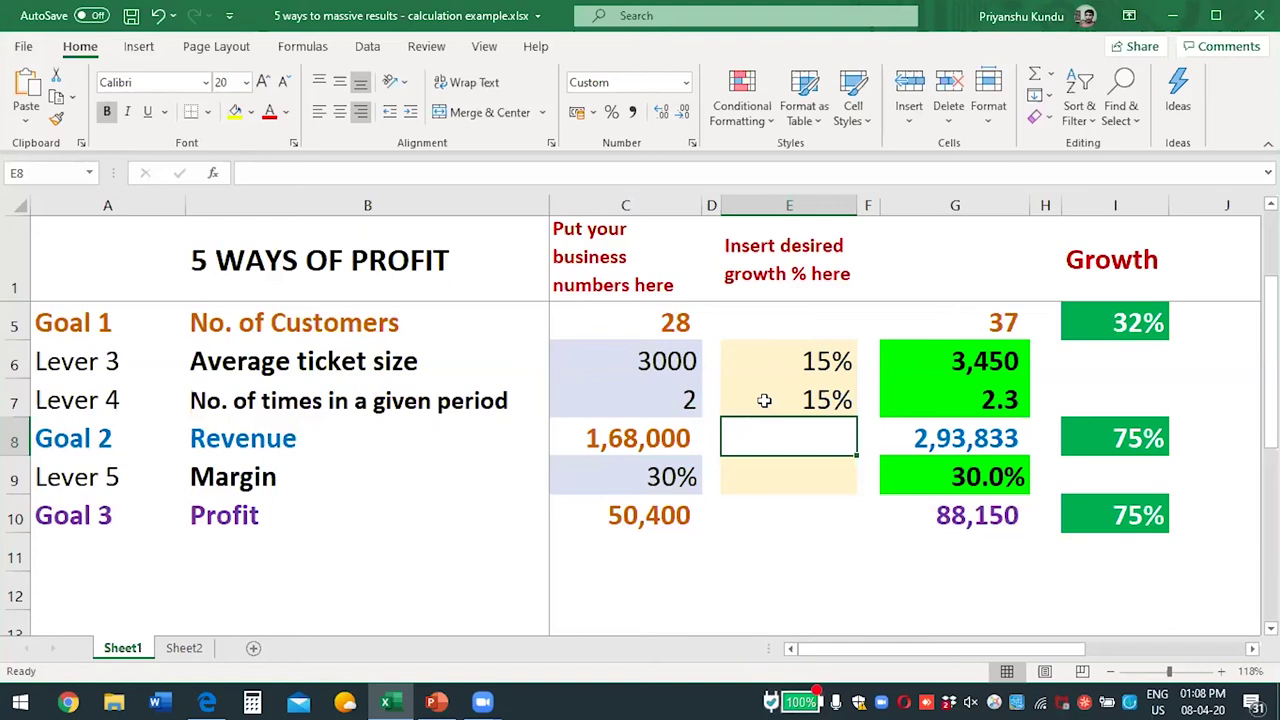
pyautogui.press('Down')
pyautogui.write('15')
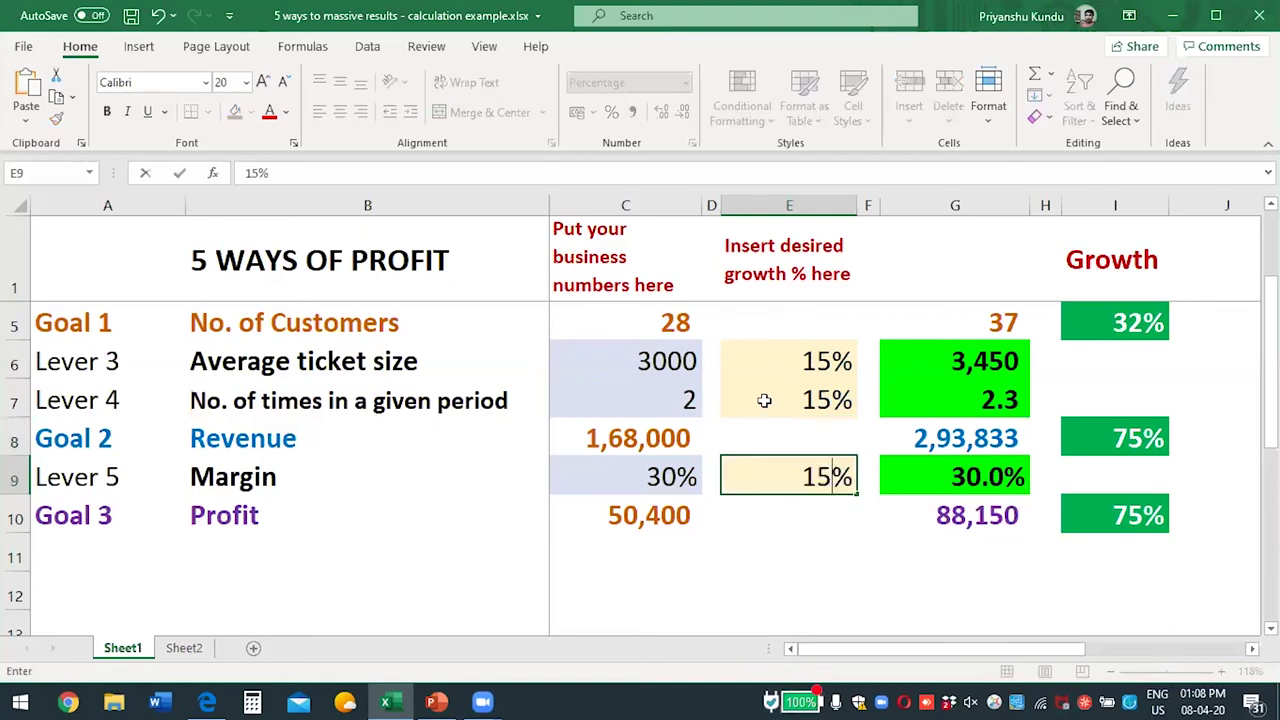
pyautogui.press('Return')
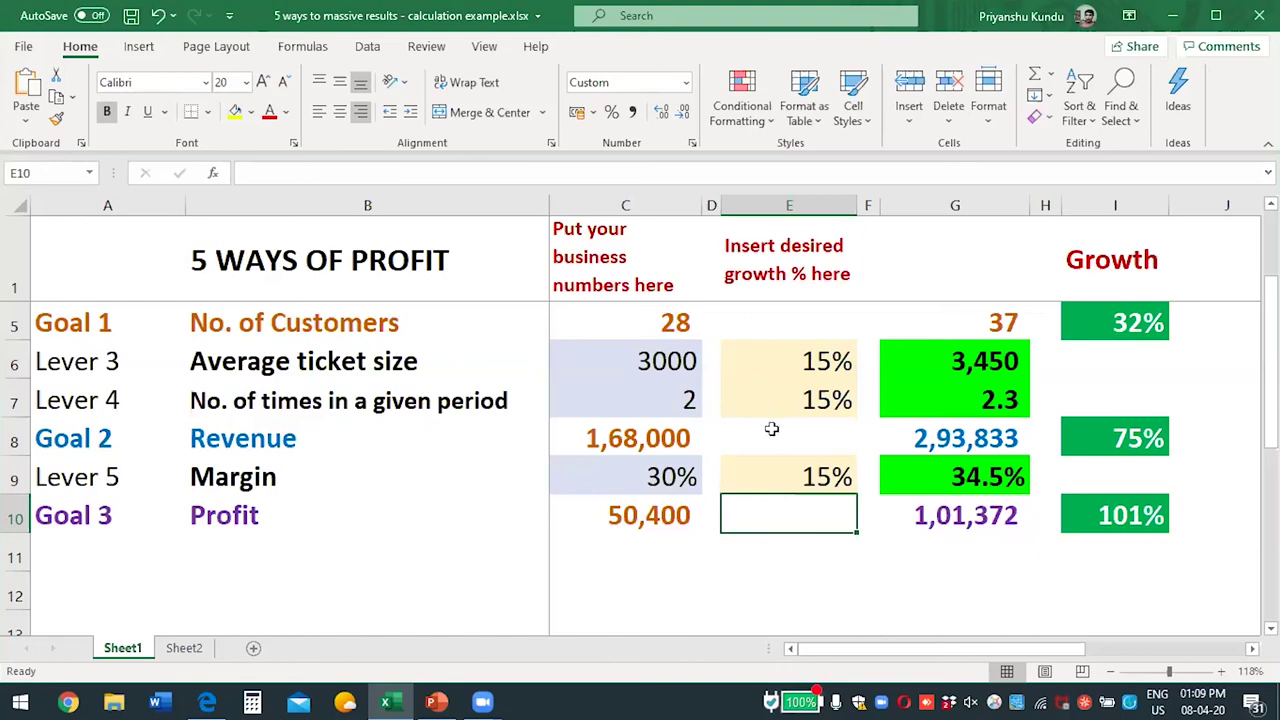
# Review the growth inputs from leads downward and the resulting growth of customers in I5 and revenue in I8.
pyautogui.scroll(1, 771, 428)
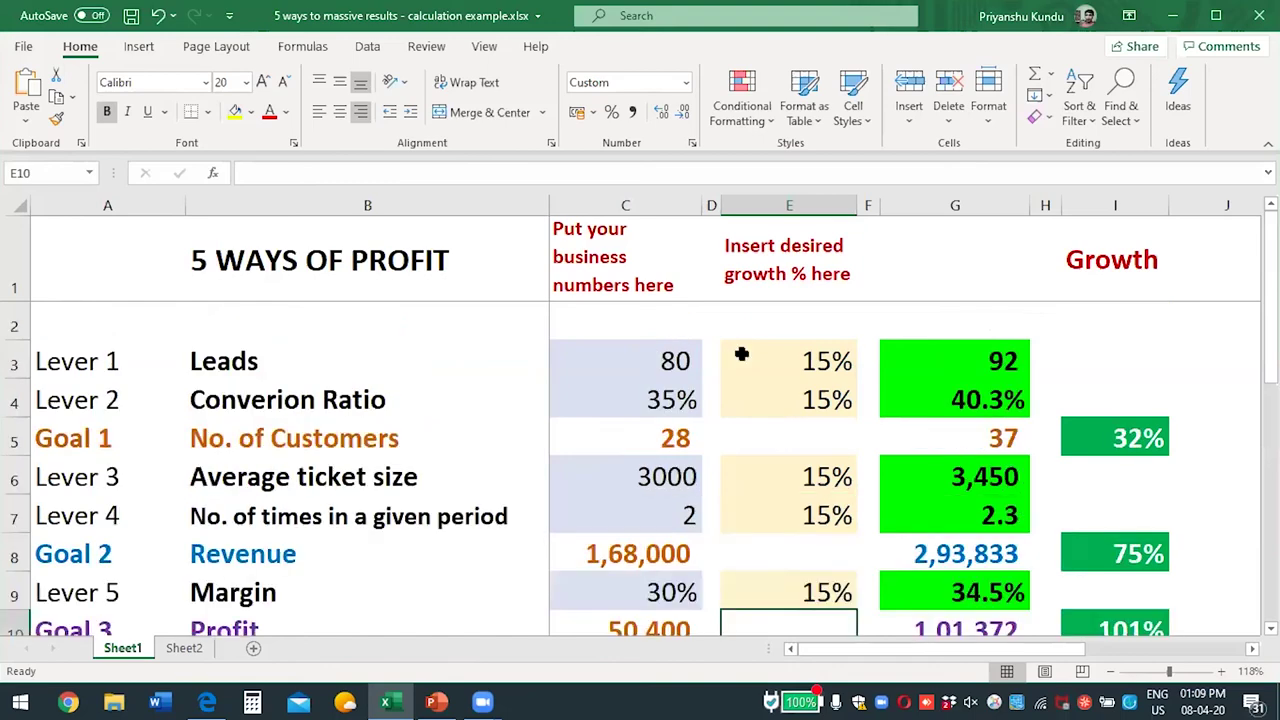
pyautogui.click(741, 354)
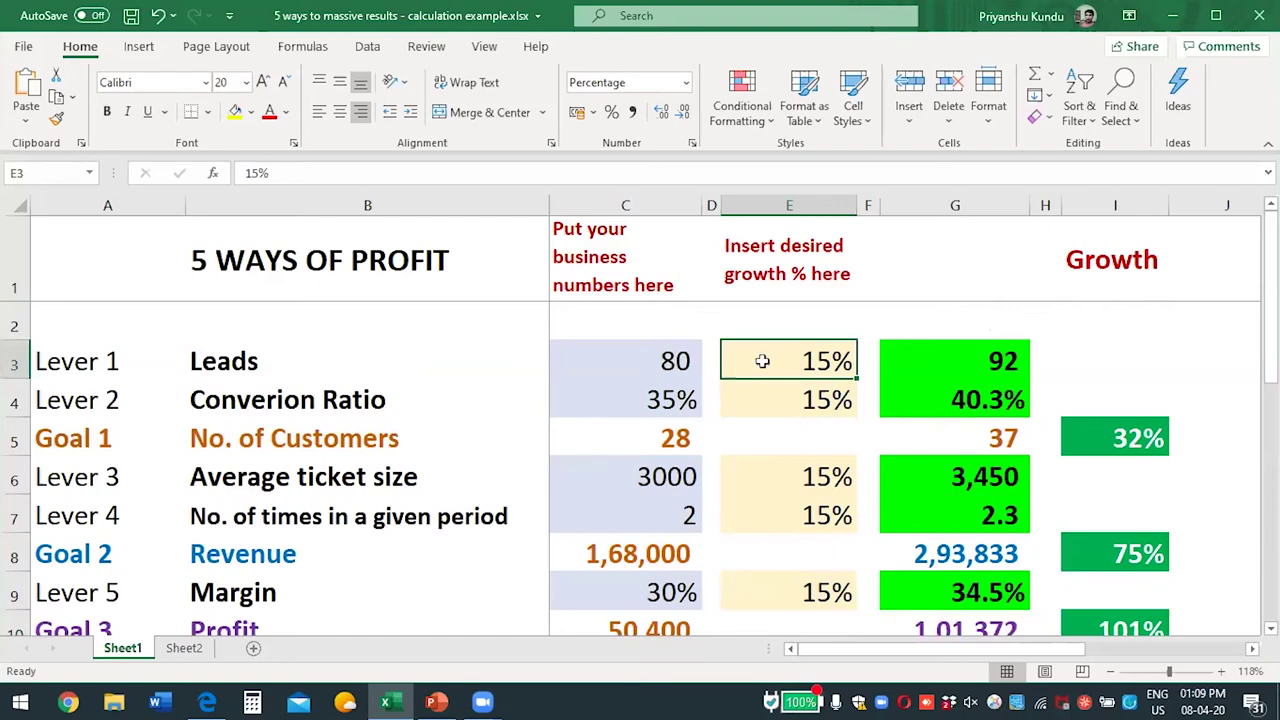
pyautogui.scroll(-1, 762, 361)
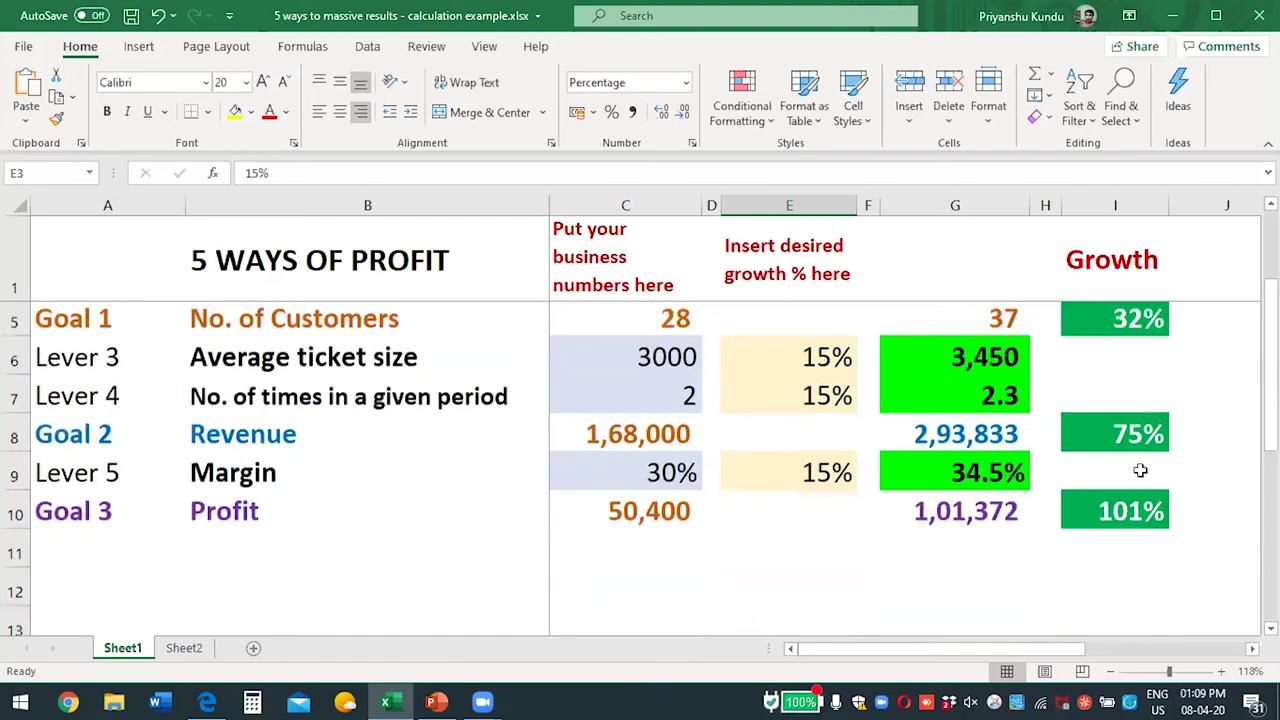
pyautogui.scroll(1, 1098, 437)
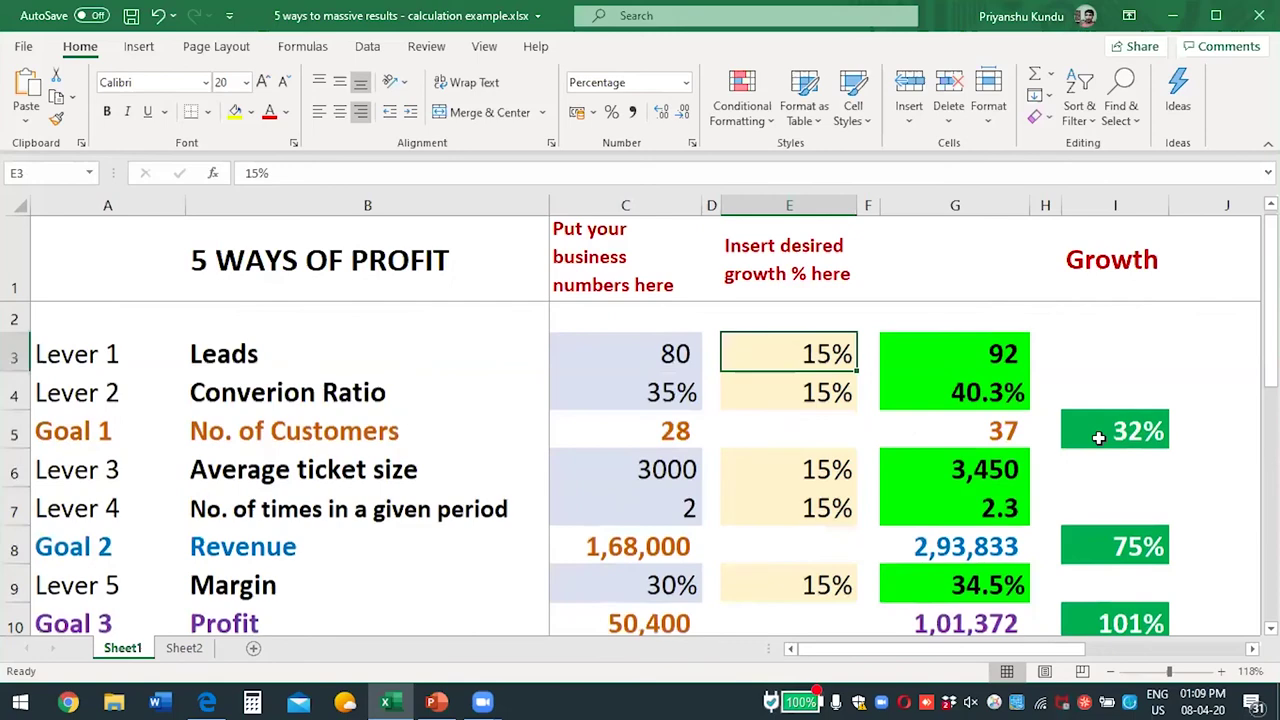
pyautogui.click(1098, 437)
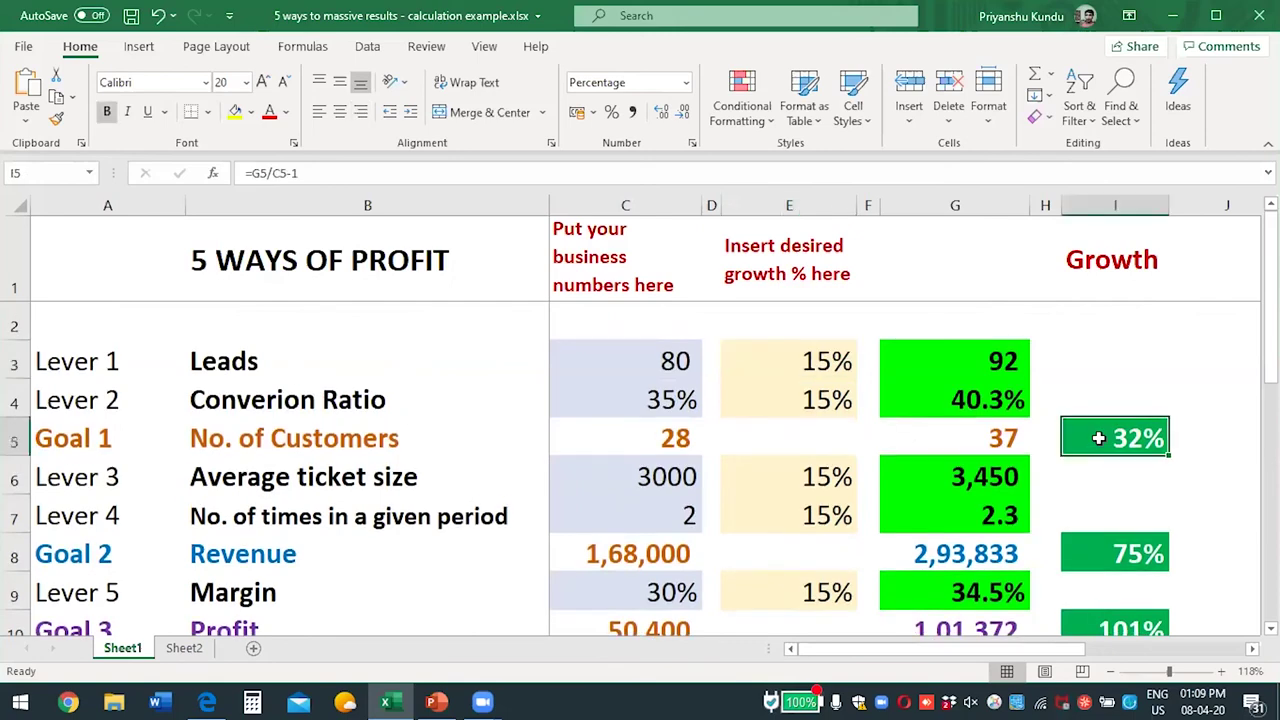
pyautogui.scroll(-1, 1098, 437)
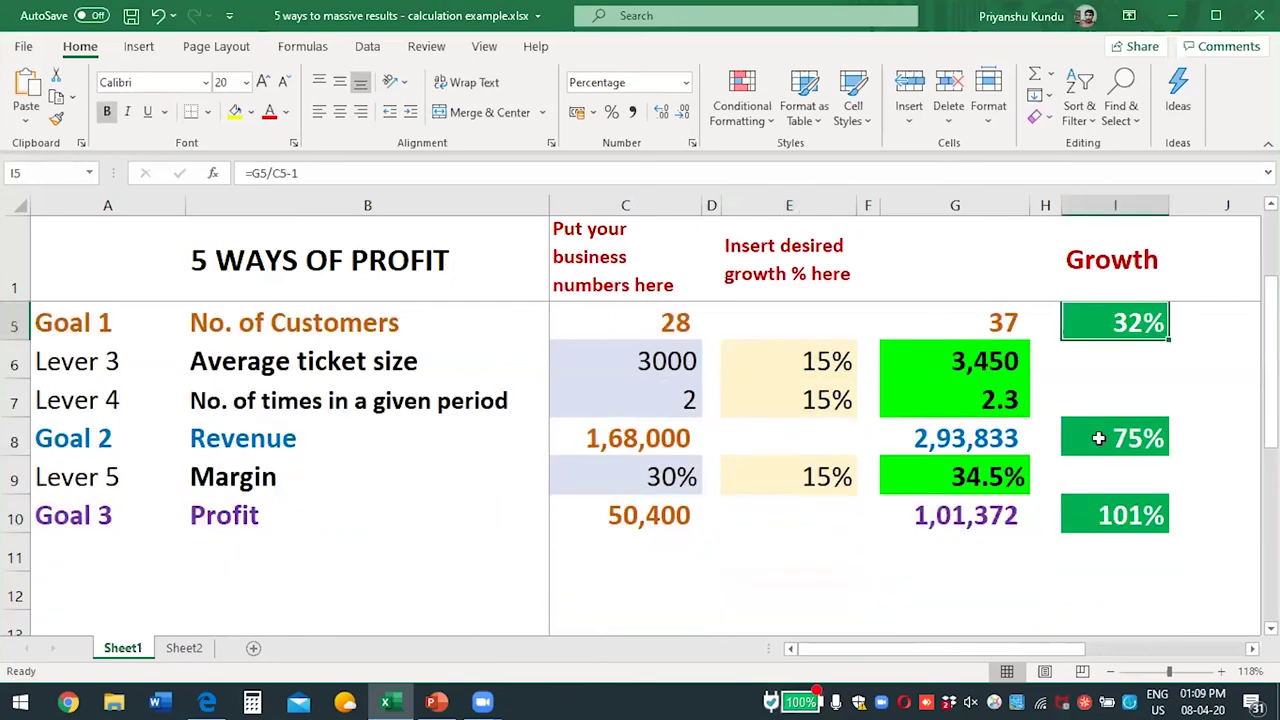
pyautogui.click(1098, 437)
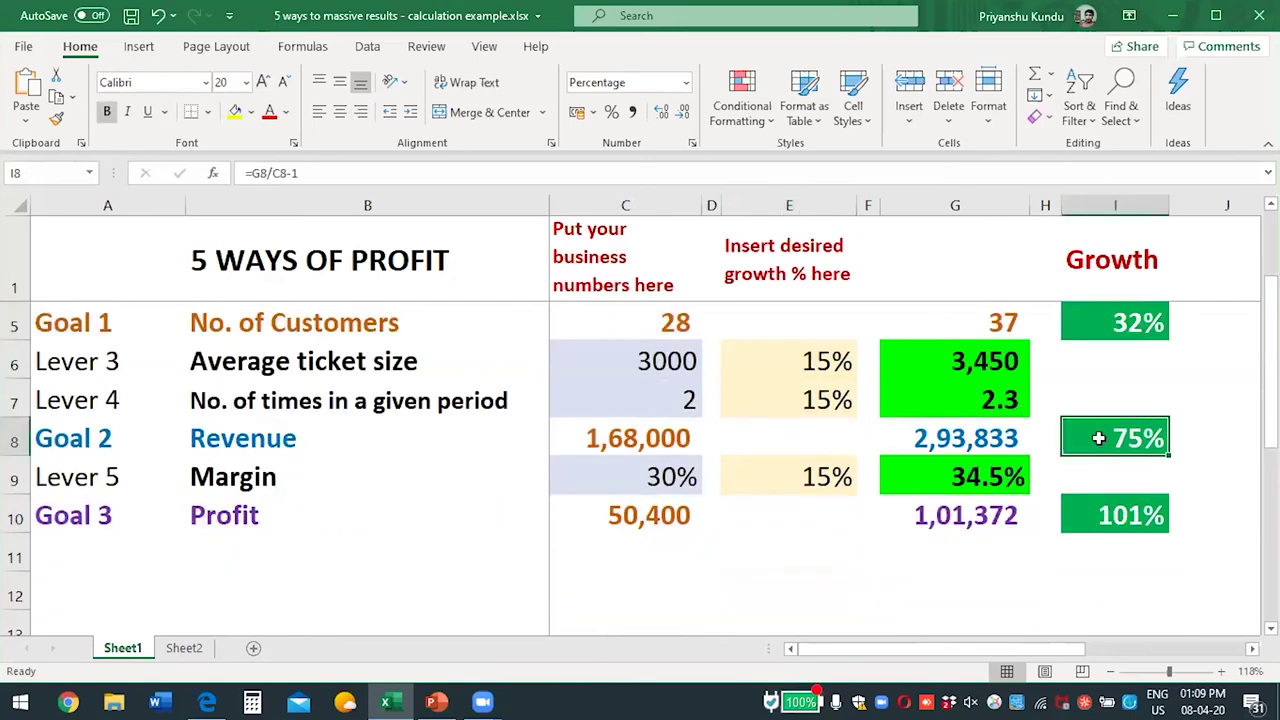
# Examine the profit growth formula in I10 and the grown profit formula in G10, and review all lever and goal rows.
pyautogui.click(1118, 514)
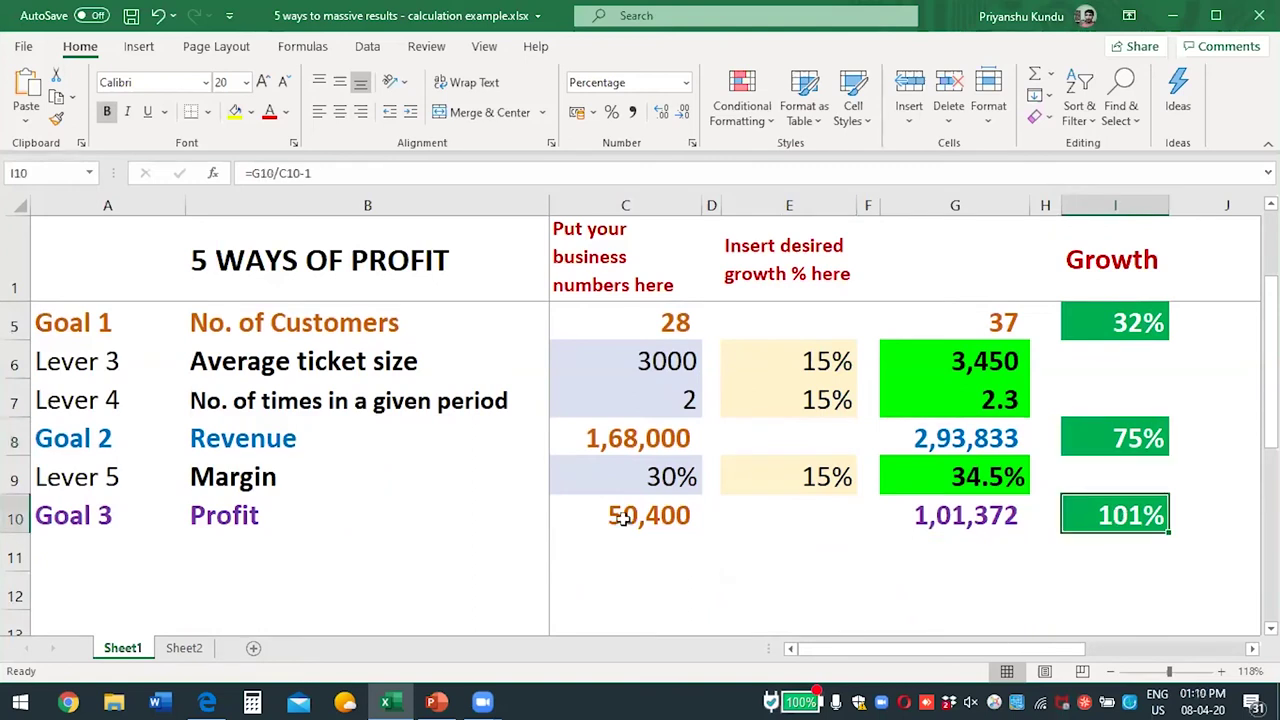
pyautogui.click(900, 512)
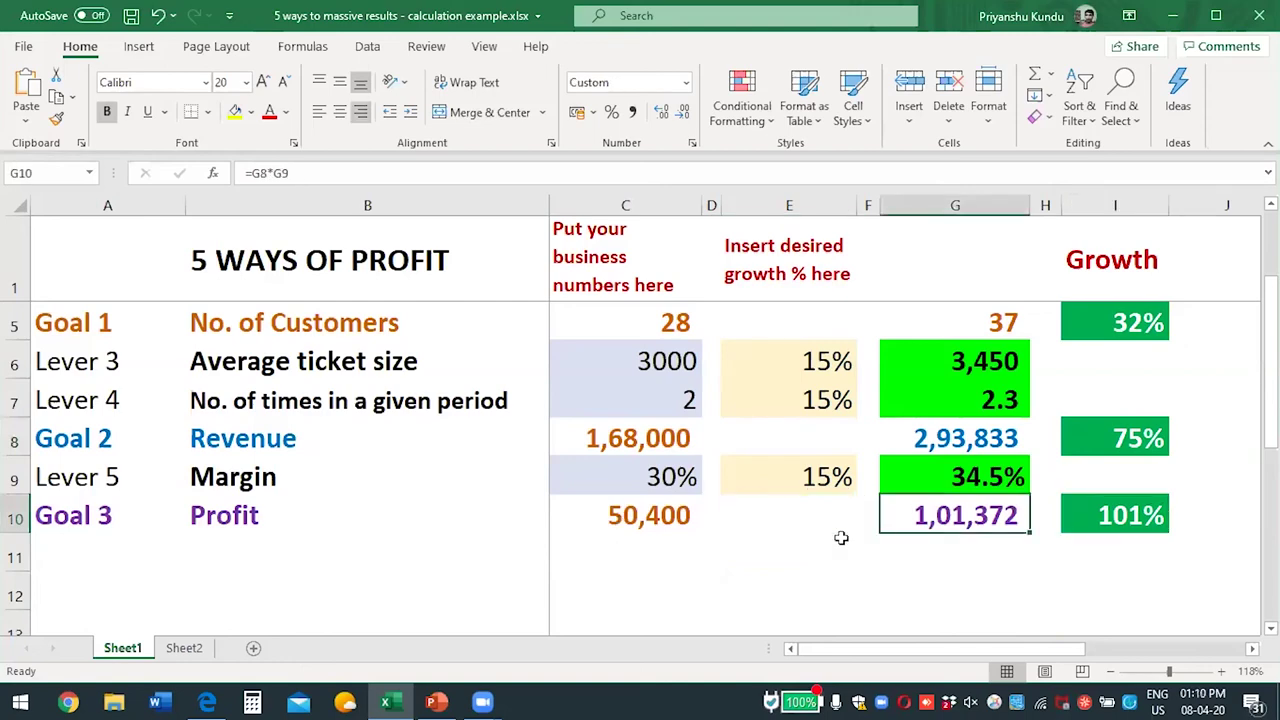
pyautogui.scroll(1, 841, 538)
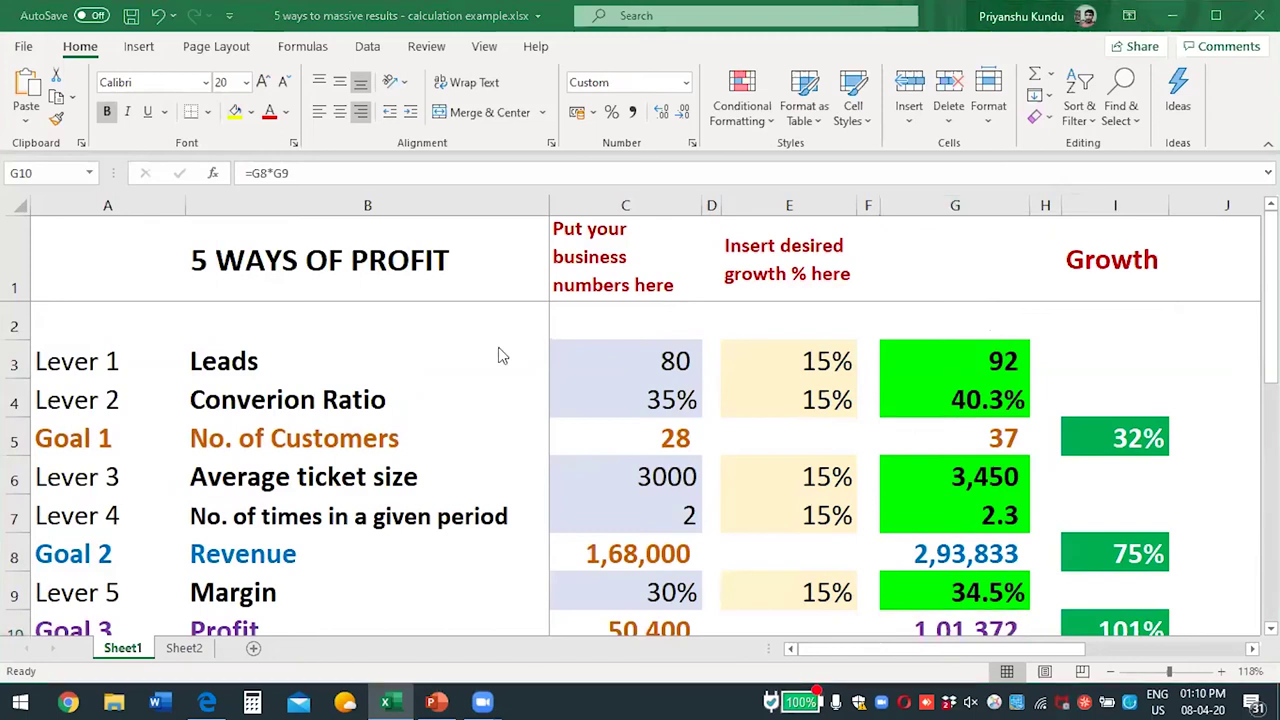
pyautogui.scroll(-1, 686, 250)
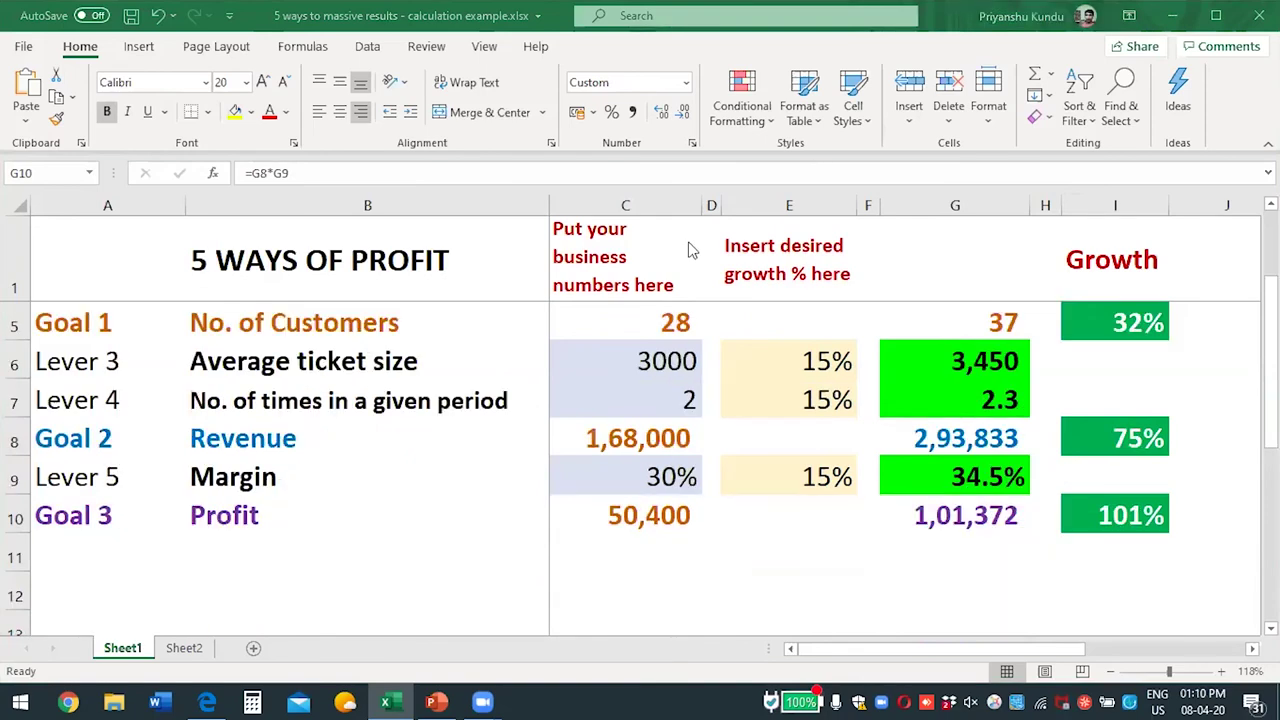
pyautogui.scroll(1, 483, 284)
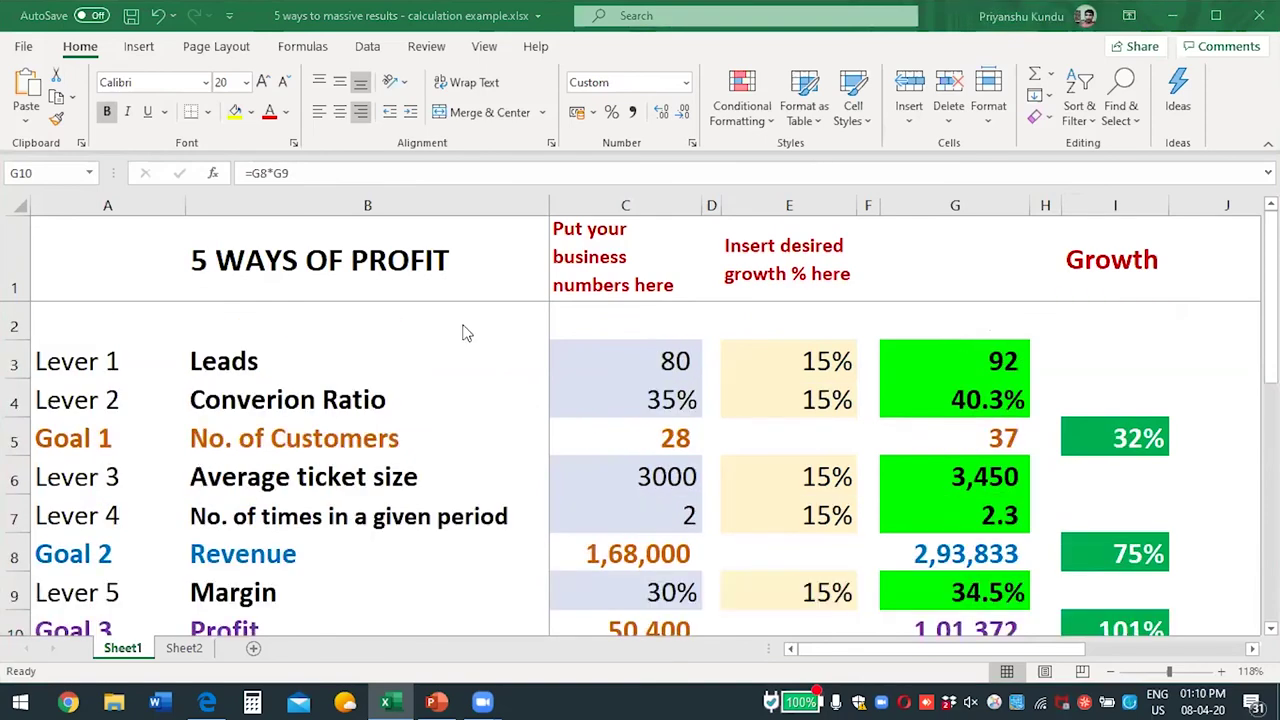
pyautogui.scroll(-1, 463, 333)
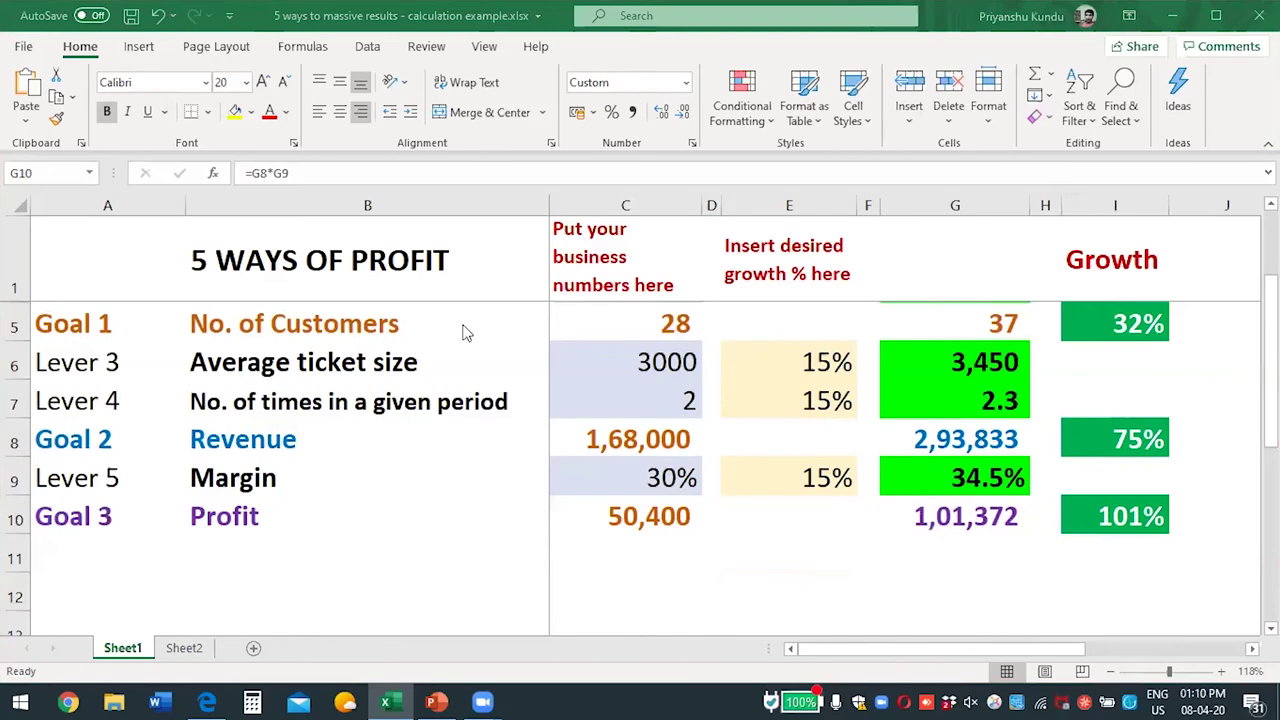
pyautogui.scroll(1, 463, 333)
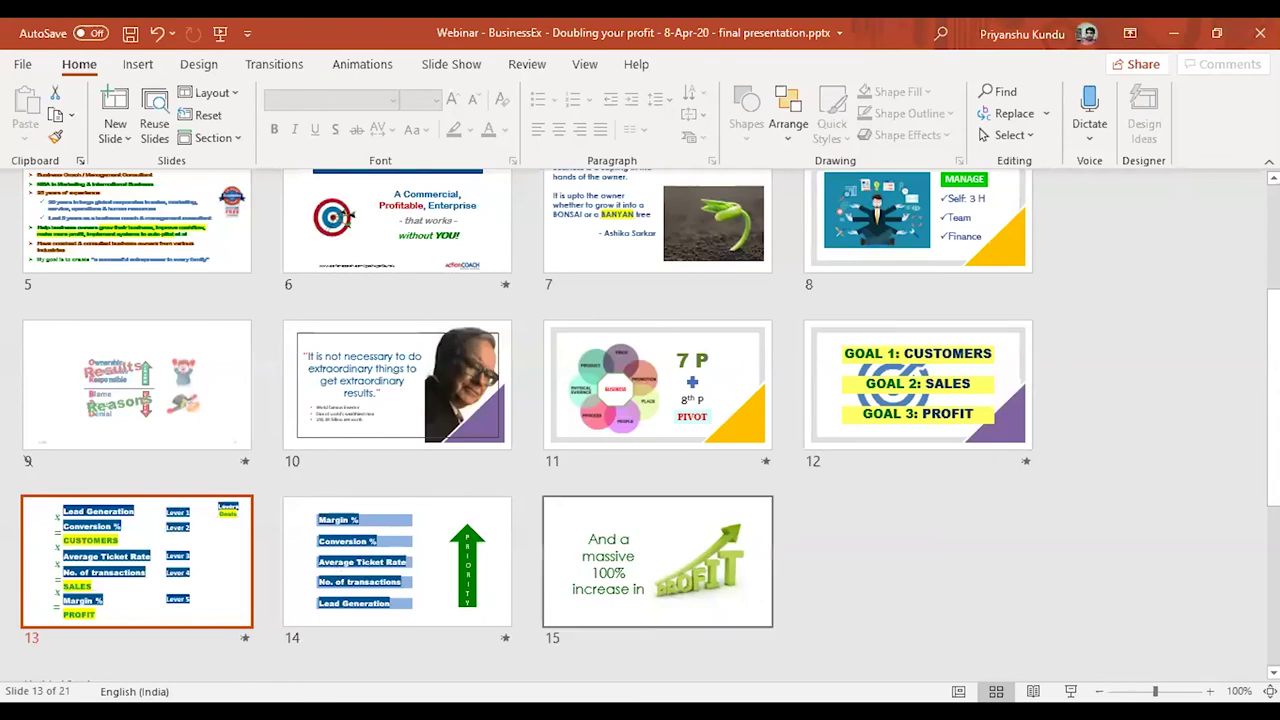
# Start the PowerPoint slide show from slide 14, the one on the priority order of the levers.
pyautogui.click(333, 566)
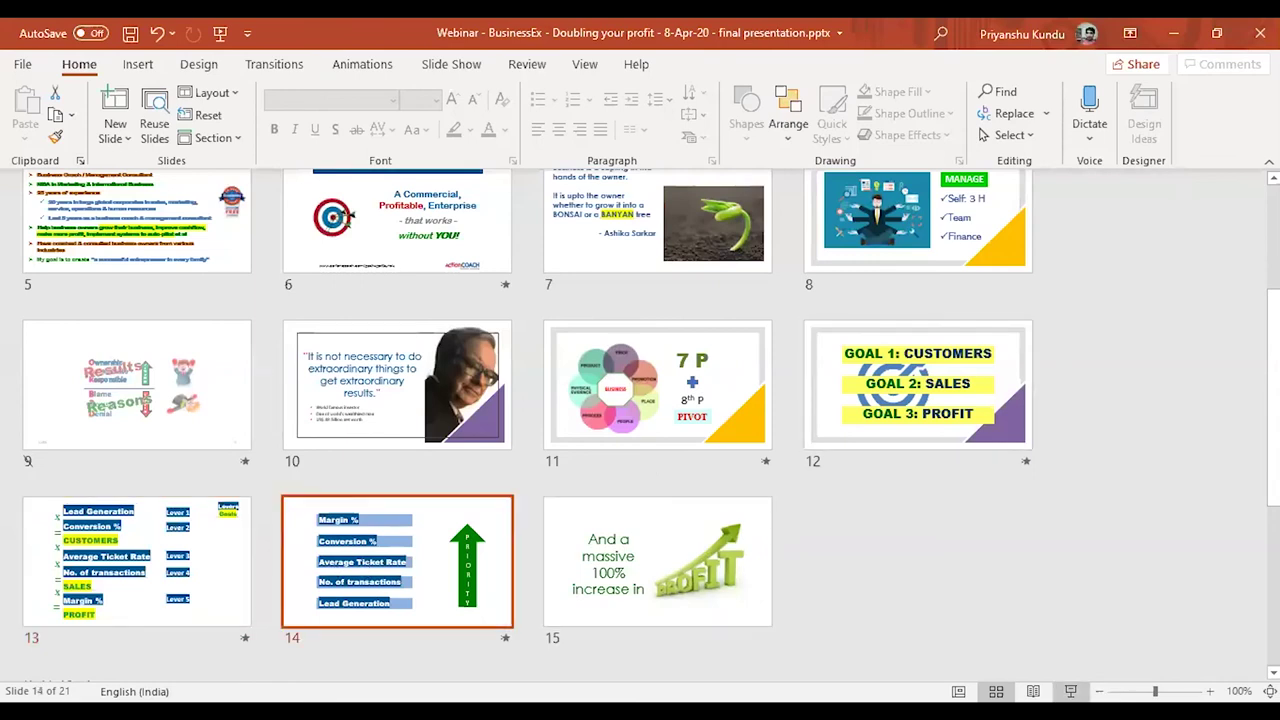
pyautogui.hotkey('shift', 'F5')
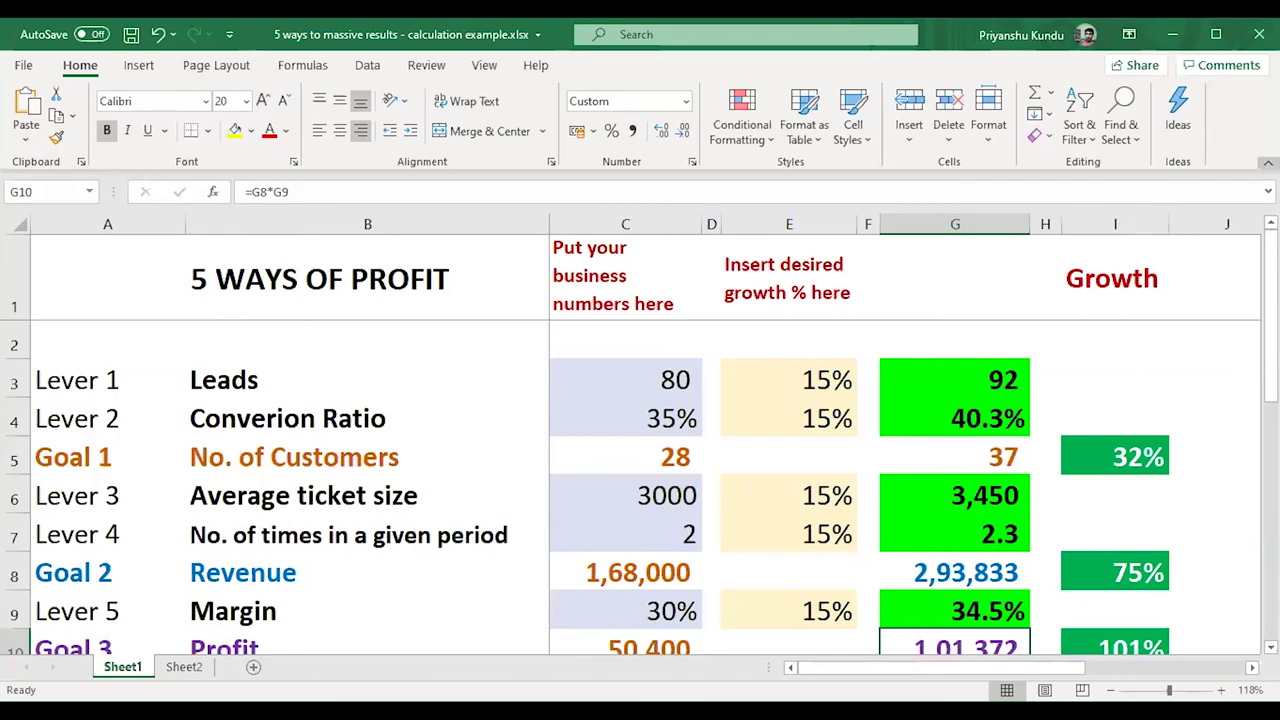
# Collapse the ribbon in the Excel workbook to show the worksheet from Leads through Profit at once.
pyautogui.hotkey('ctrl', 'F1')
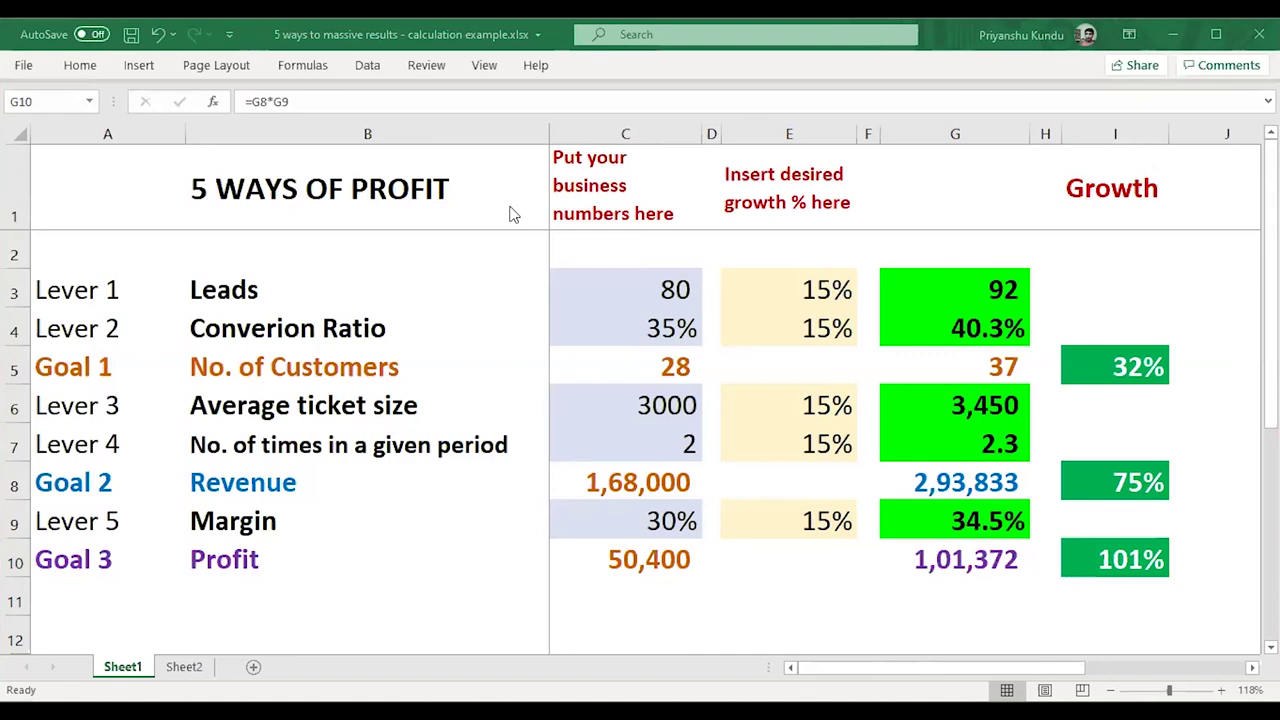
# Switch back to the PowerPoint presentation and look through the slides that follow slide 14.
pyautogui.hotkey('alt', 'Tab')
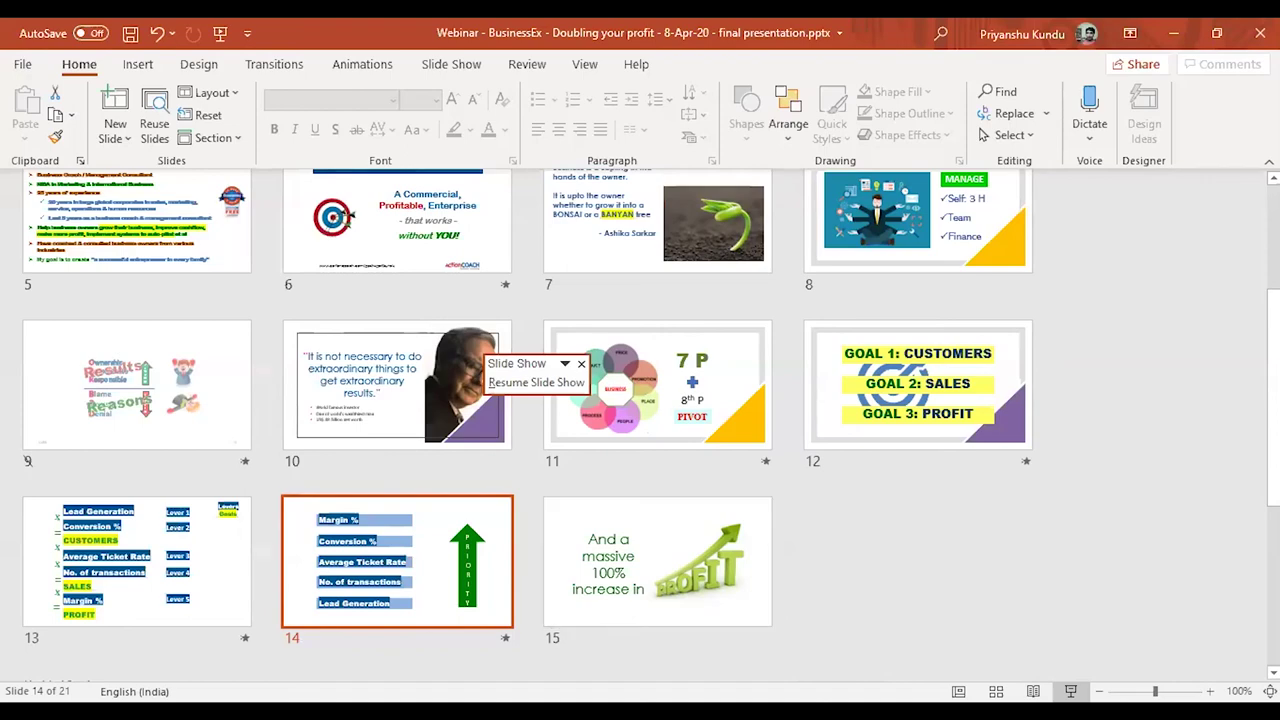
pyautogui.scroll(-3, 640, 420)
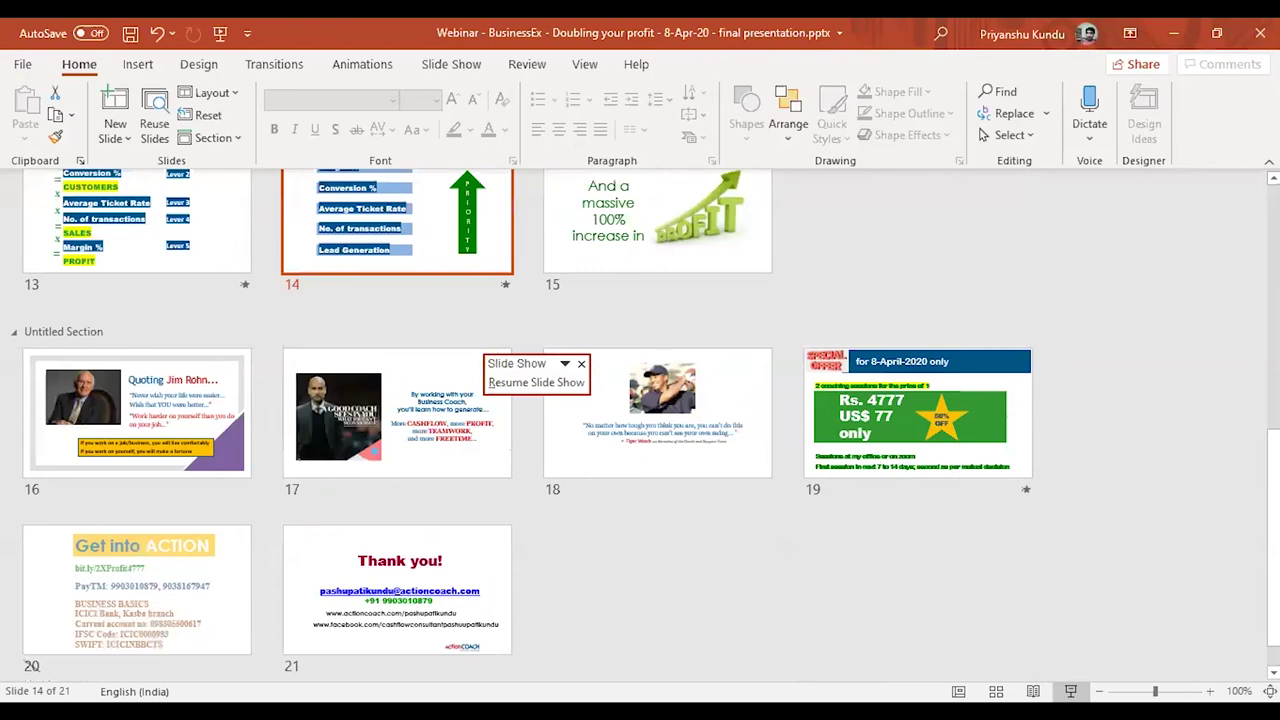
pyautogui.scroll(2, 640, 420)
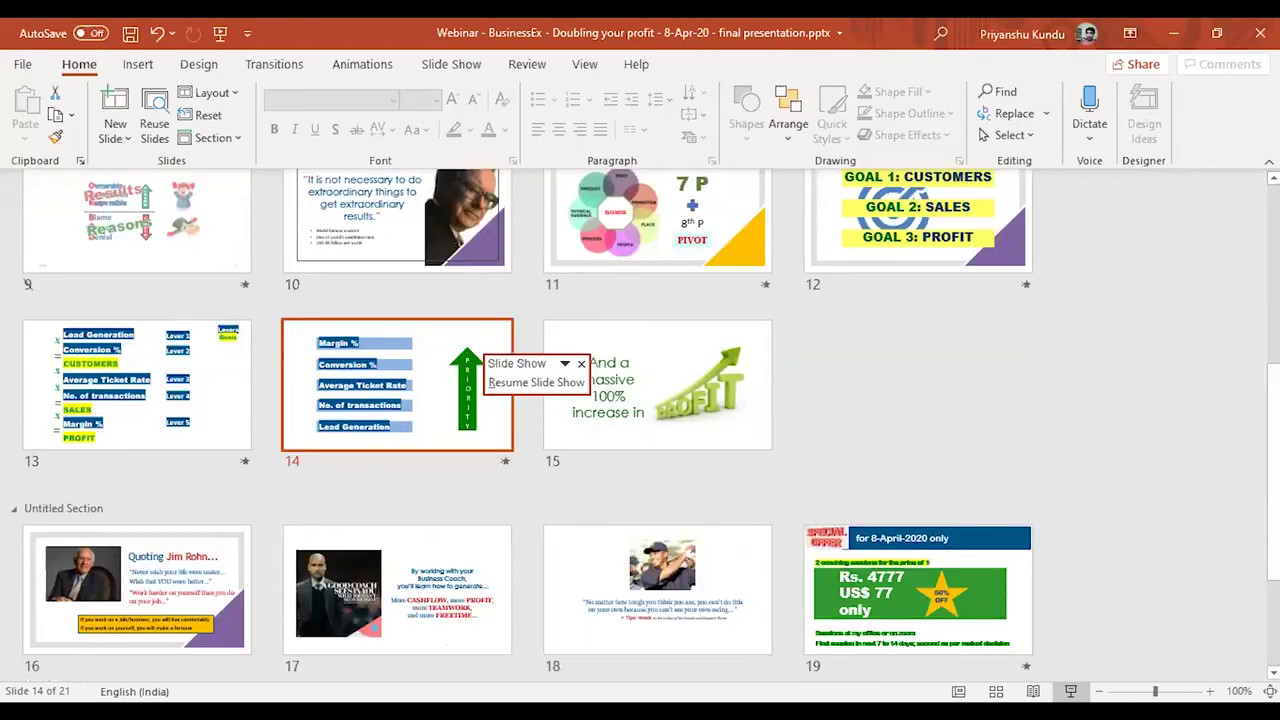